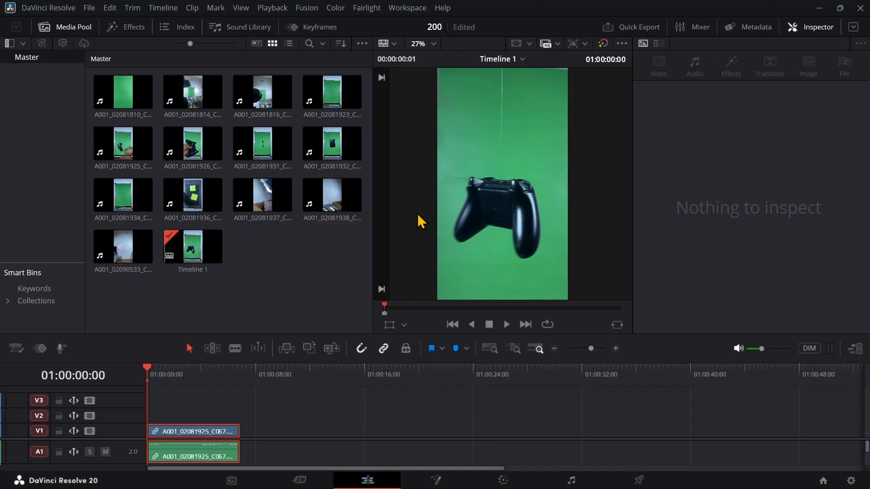
Delete the audio of the A001_02081925_C067.mov clip from track A1, keeping its video
left_click(214, 433)
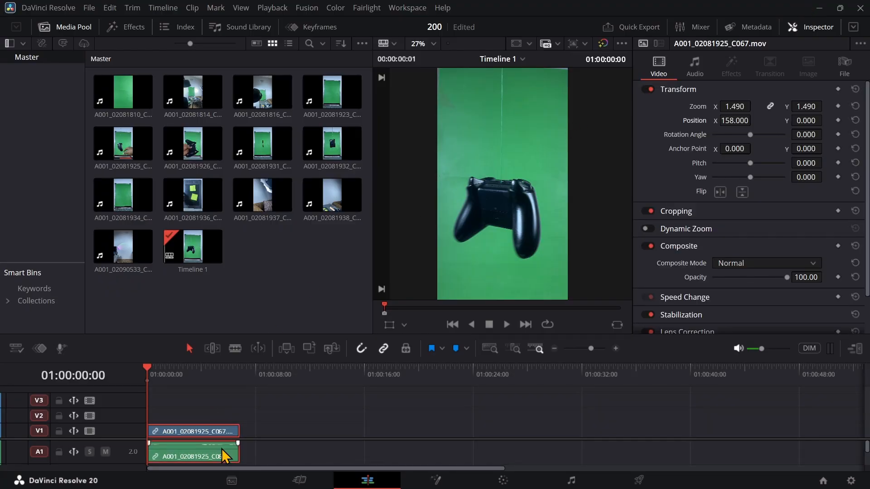
left_click(246, 383)
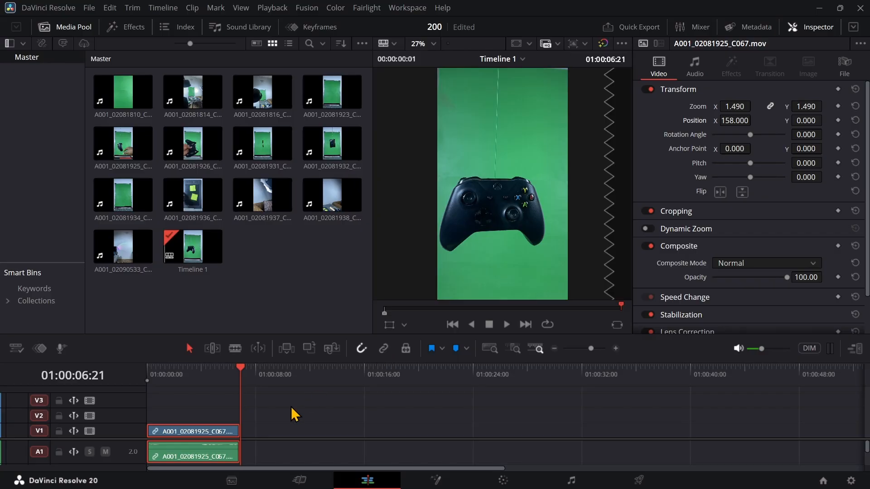
left_click(276, 428)
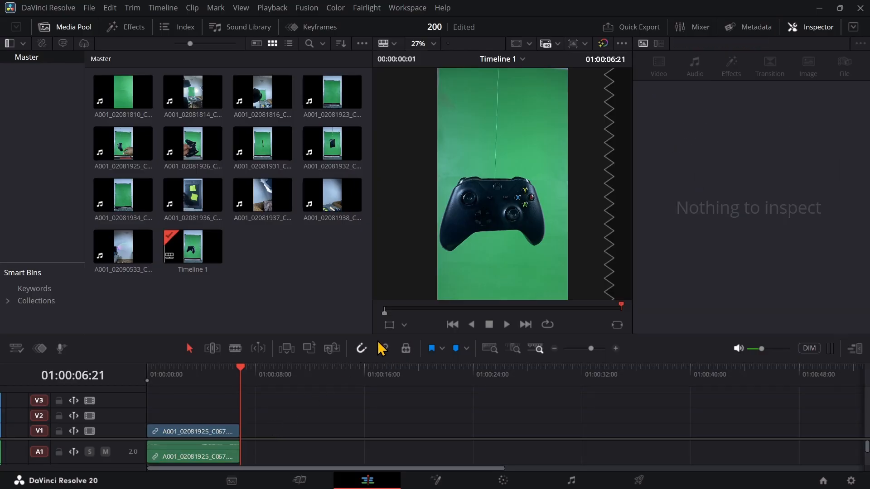
left_click(213, 452)
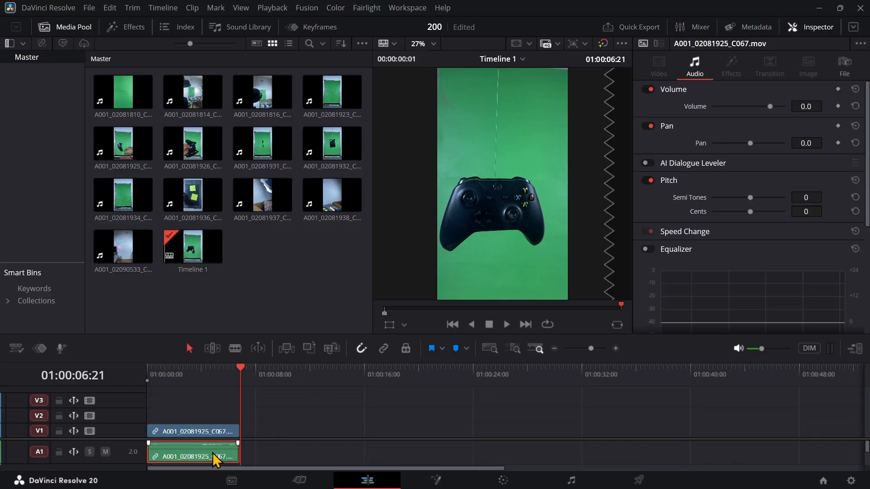
key("Delete")
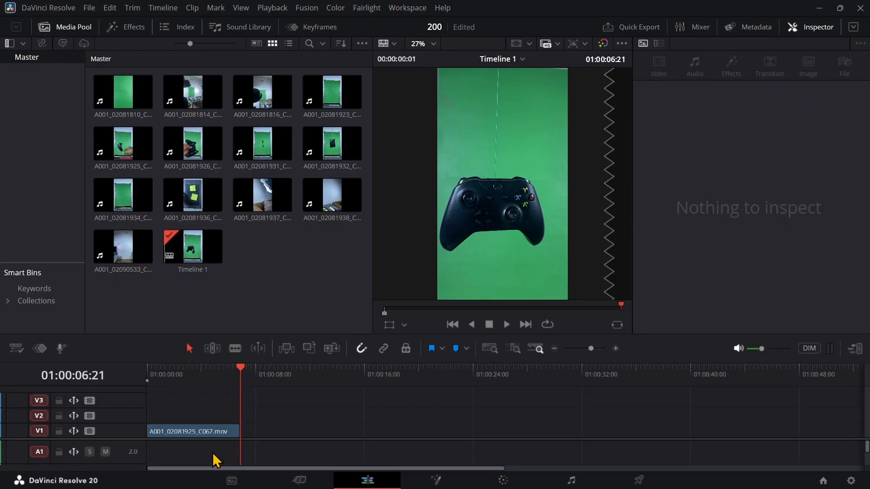
Return the playhead to the timeline start and open the remaining video clip on the Fusion page
left_click(211, 431)
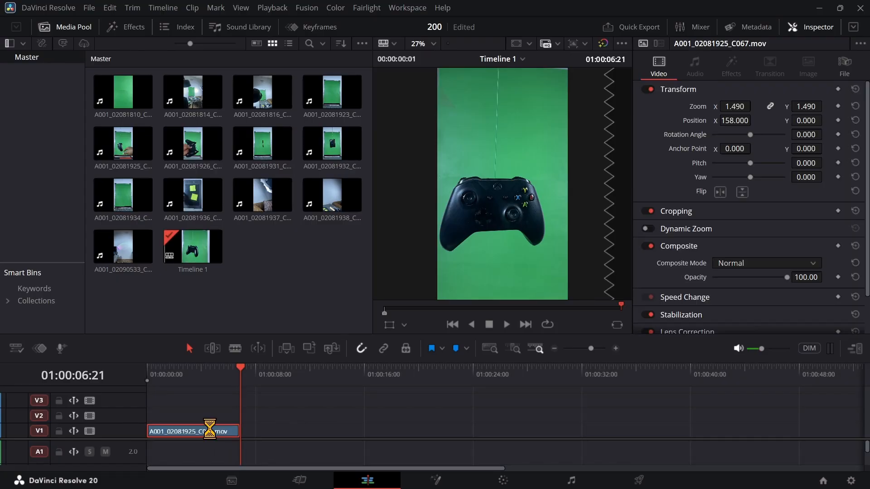
scroll(210, 429, "up", 2)
scroll(210, 430, "up", 3)
scroll(210, 428, "down", 4)
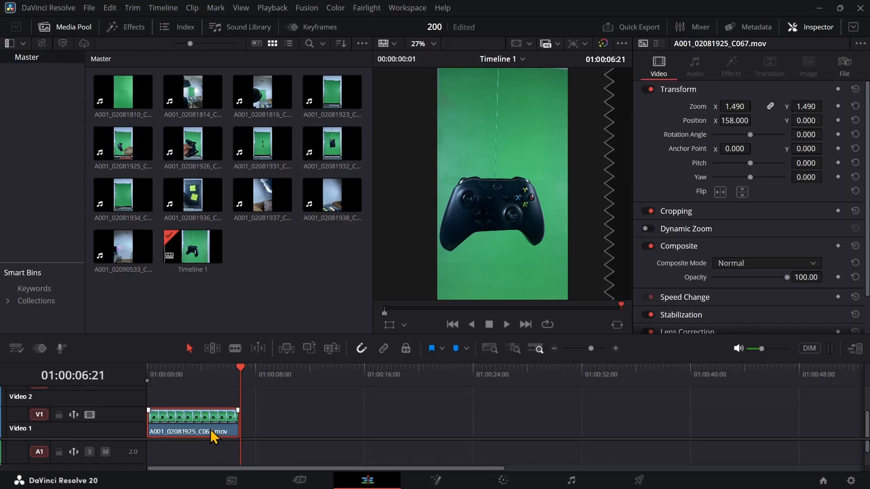
scroll(210, 428, "down", 1)
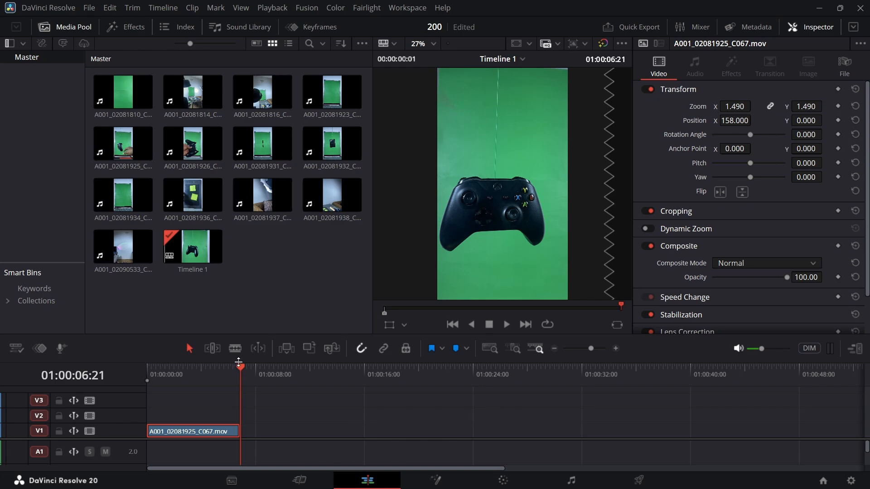
left_click_drag(237, 374, 200, 371)
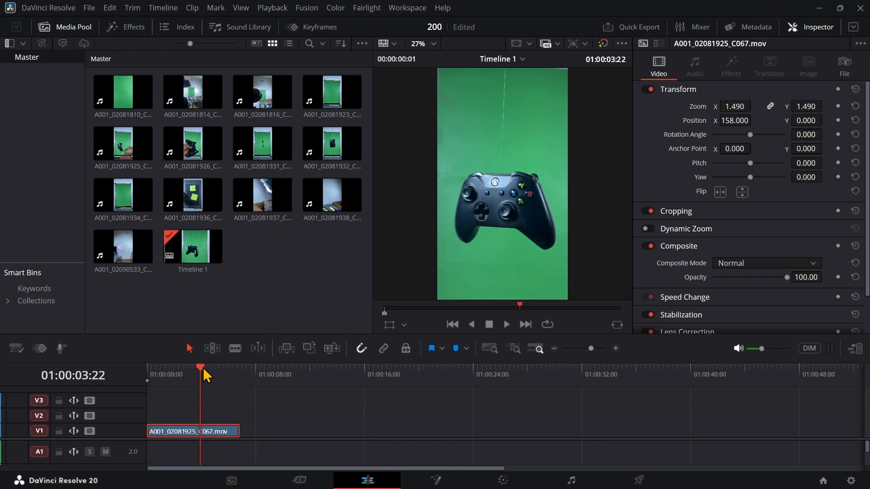
left_click_drag(204, 371, 141, 377)
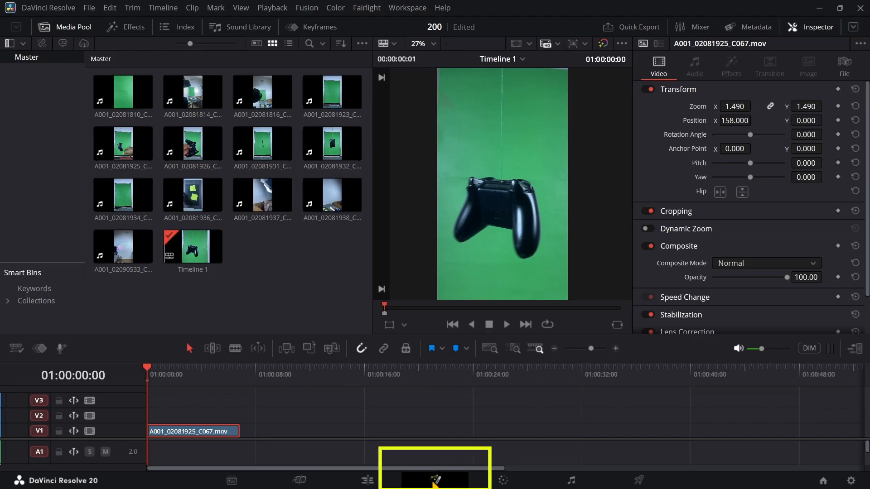
left_click(434, 481)
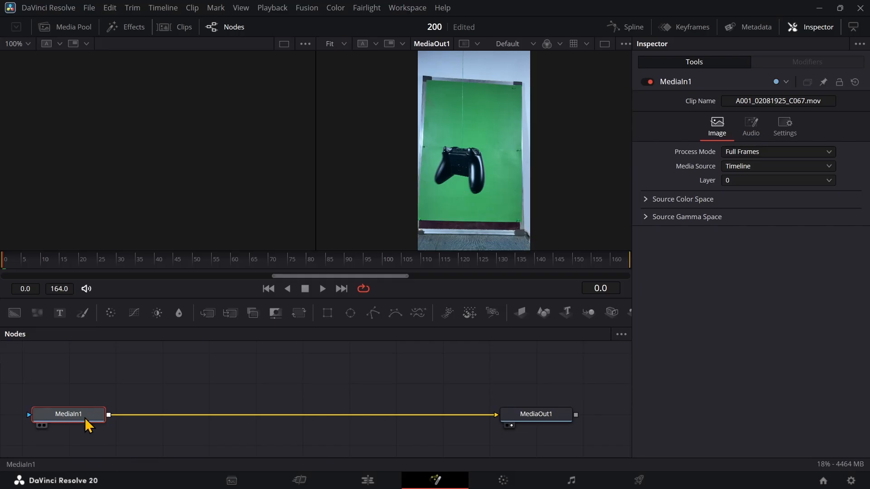
Add an unconnected Color Space Transform node in the empty area between MediaIn1 and MediaOut1
left_click_drag(87, 419, 151, 425)
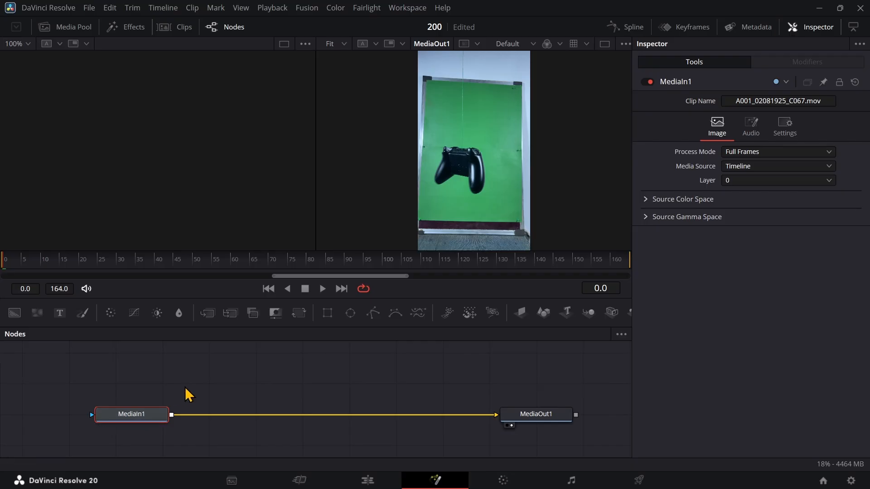
left_click(212, 377)
left_click_drag(174, 418, 222, 375)
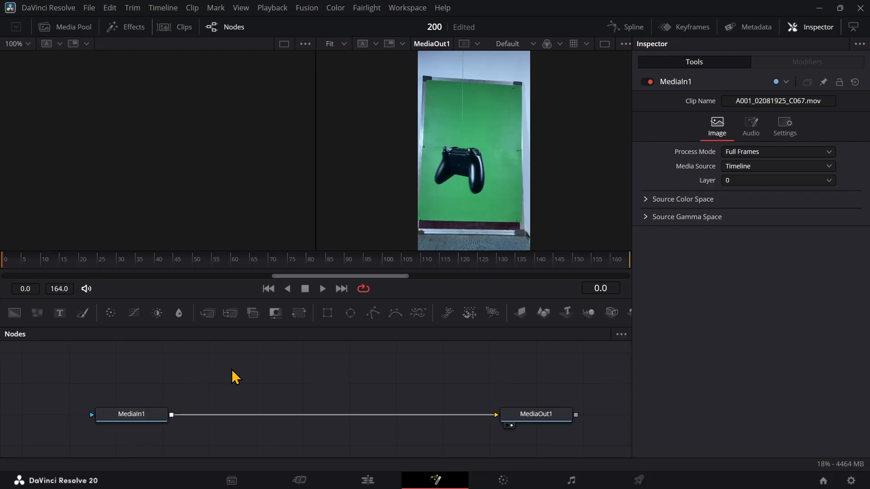
key("shift+space")
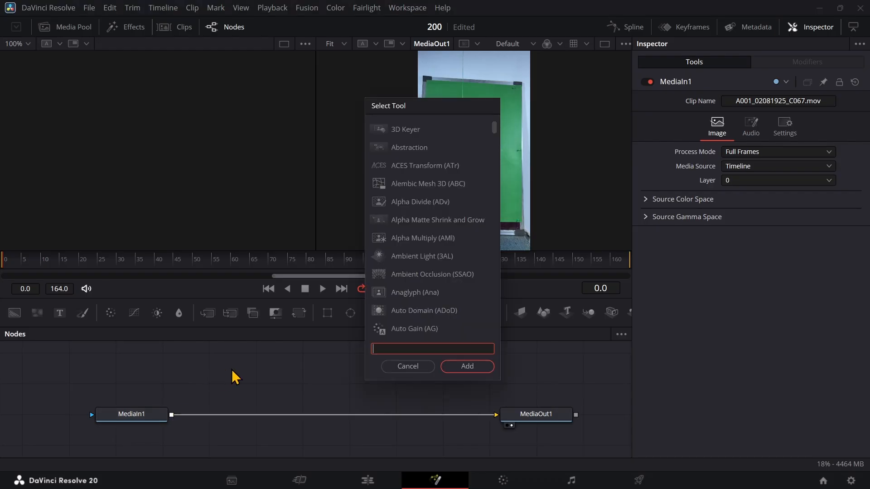
type("color")
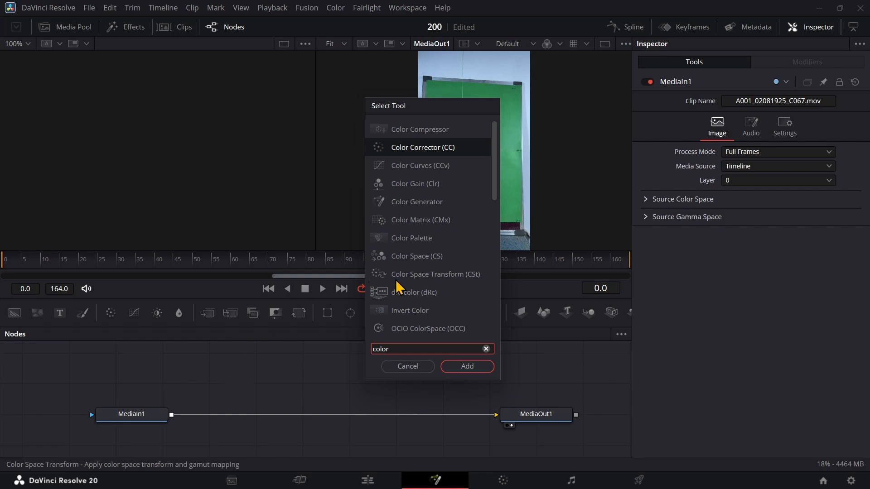
left_click(419, 277)
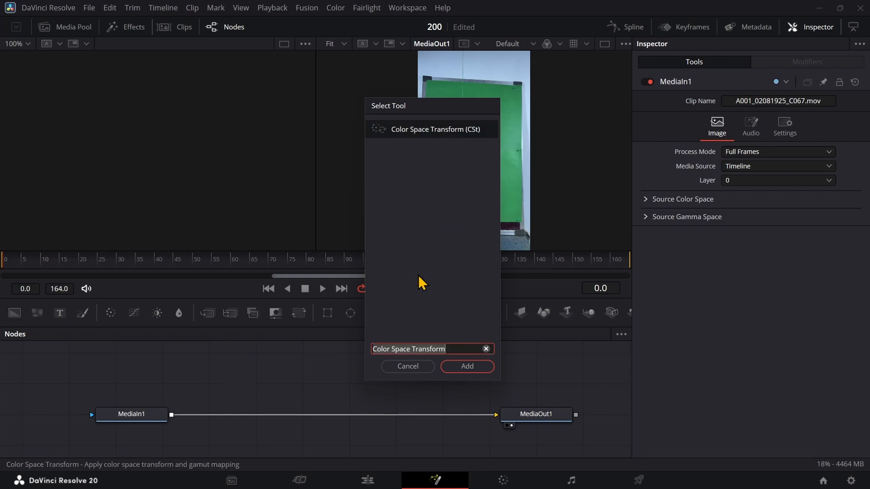
left_click(458, 367)
Wire the Color Space Transform node between MediaIn1 and MediaOut1, and line the nodes up in a row
left_click_drag(240, 381, 266, 395)
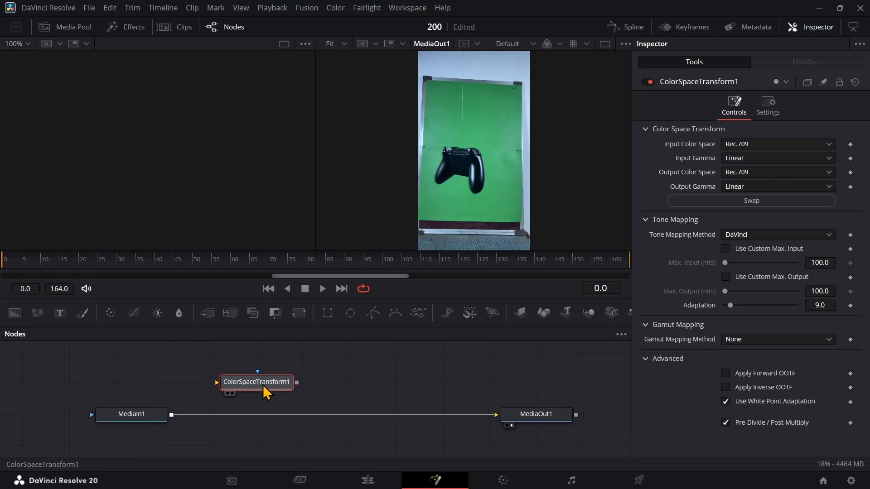
left_click_drag(172, 415, 218, 387)
left_click_drag(299, 386, 500, 422)
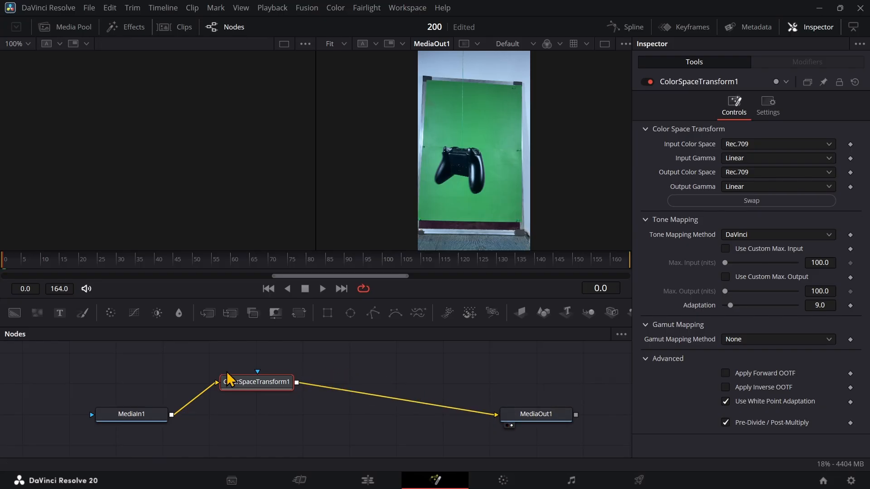
left_click_drag(245, 385, 239, 413)
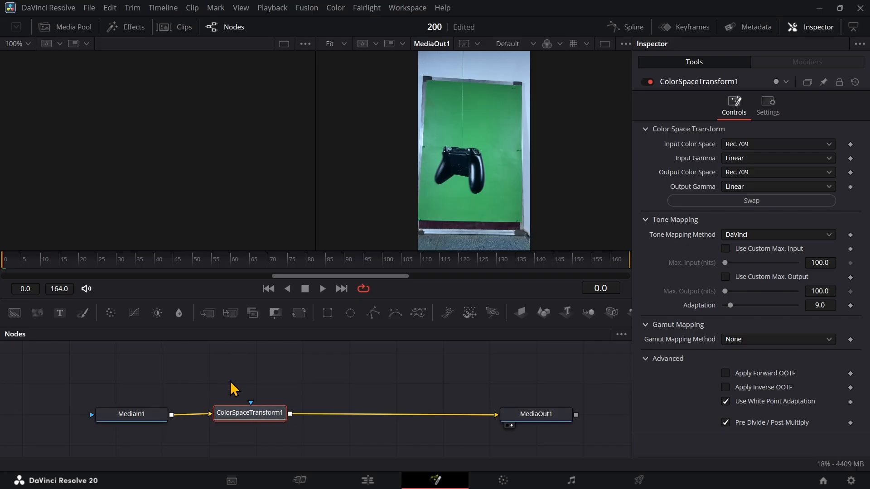
left_click_drag(136, 417, 78, 421)
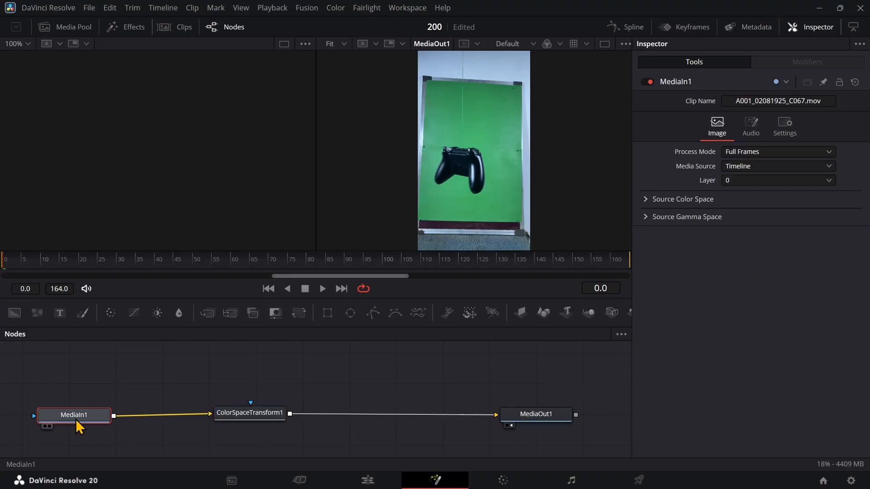
Set the Color Space Transform's input gamma to Rec.709 and place the node closer to MediaIn1
left_click(256, 417)
left_click_drag(256, 415, 261, 415)
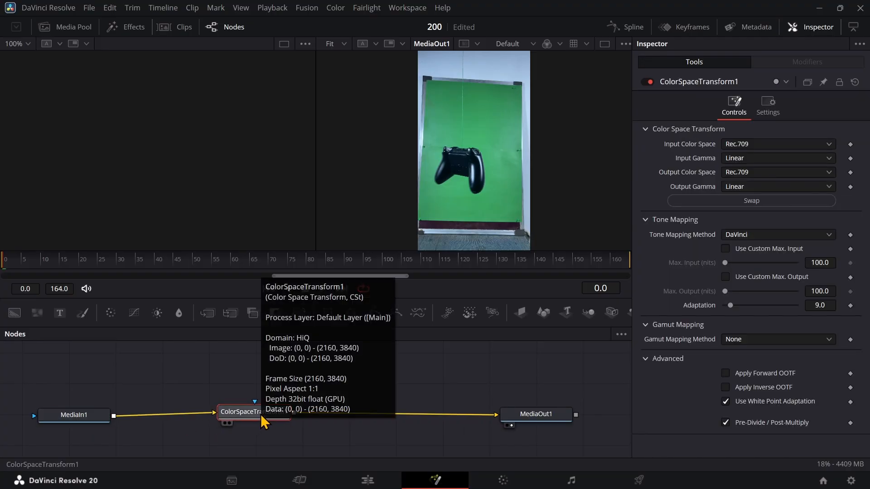
left_click(745, 160)
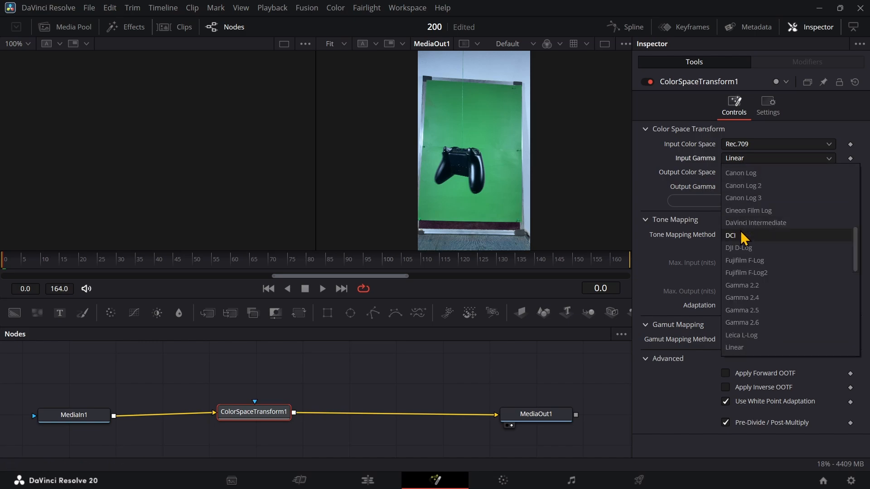
scroll(743, 238, "down", 3)
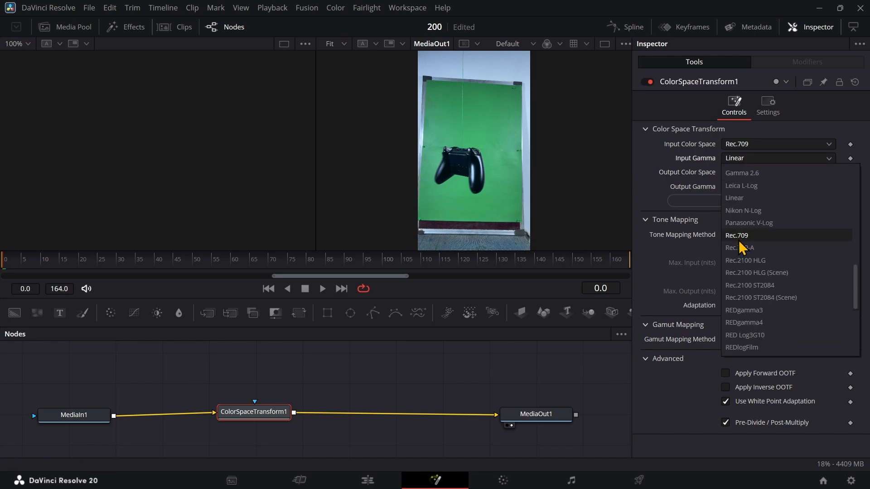
left_click(741, 243)
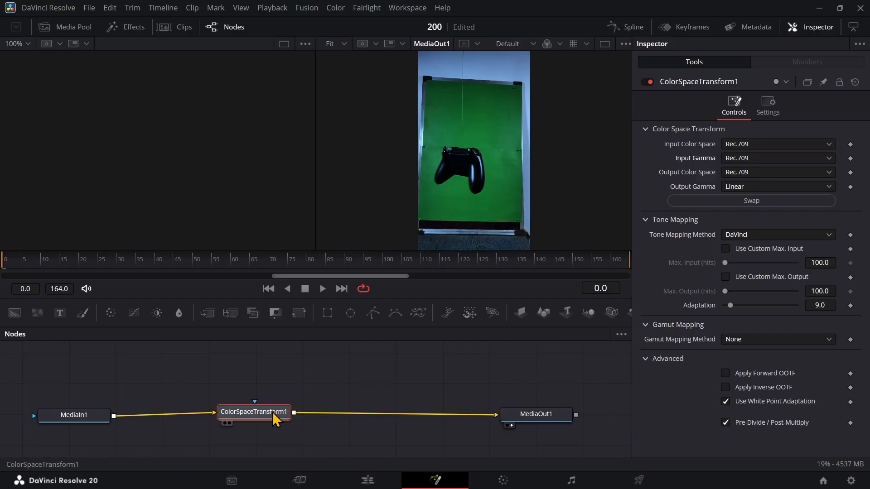
left_click_drag(275, 413, 233, 415)
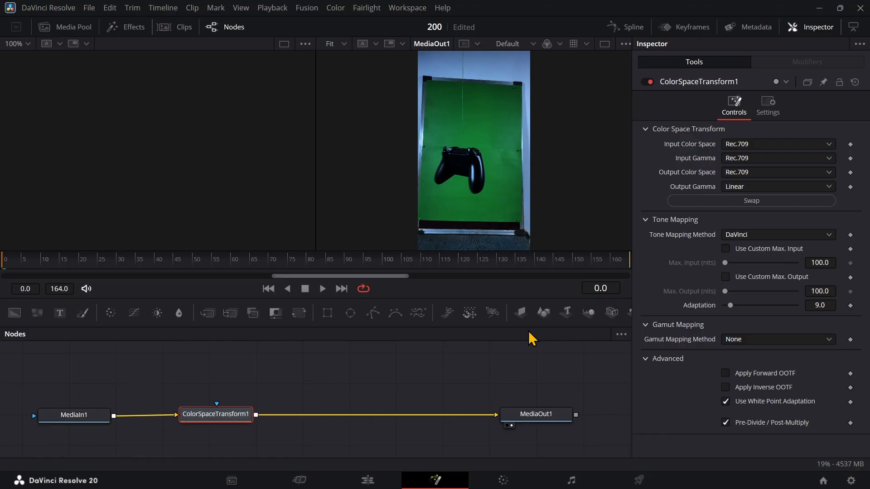
left_click(752, 159)
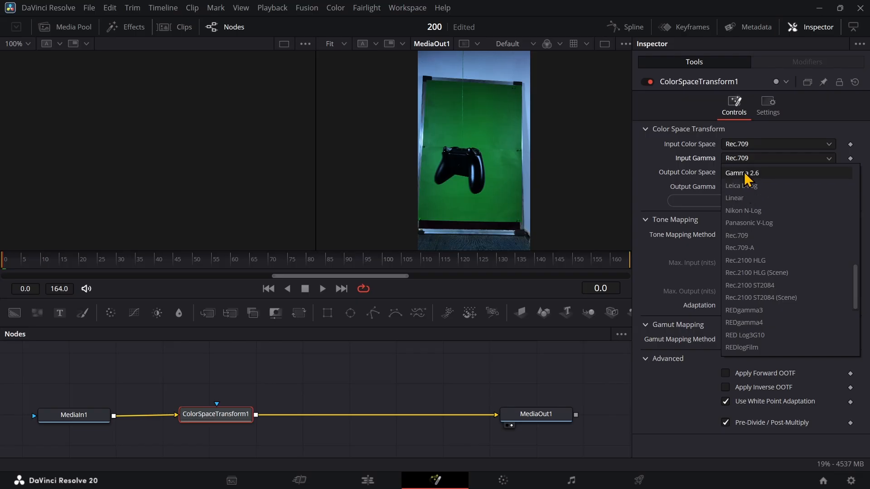
scroll(749, 272, "down", 5)
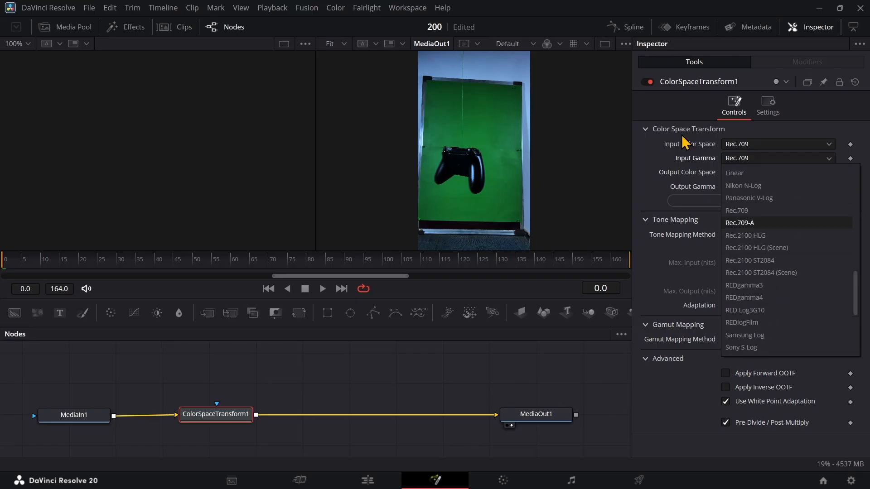
left_click(644, 148)
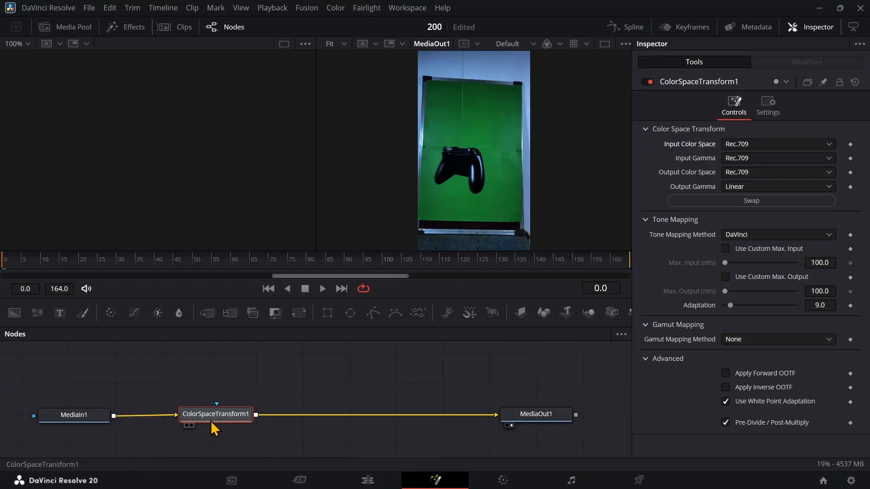
Shift MediaOut1 further along the graph and insert a duplicate of ColorSpaceTransform1 directly after the original
mouse_move(213, 428)
left_click_drag(558, 418, 586, 414)
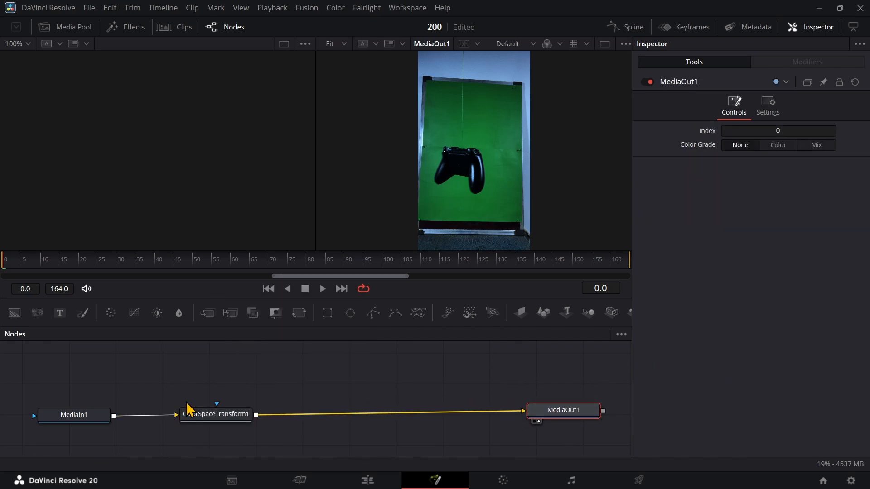
left_click(208, 413)
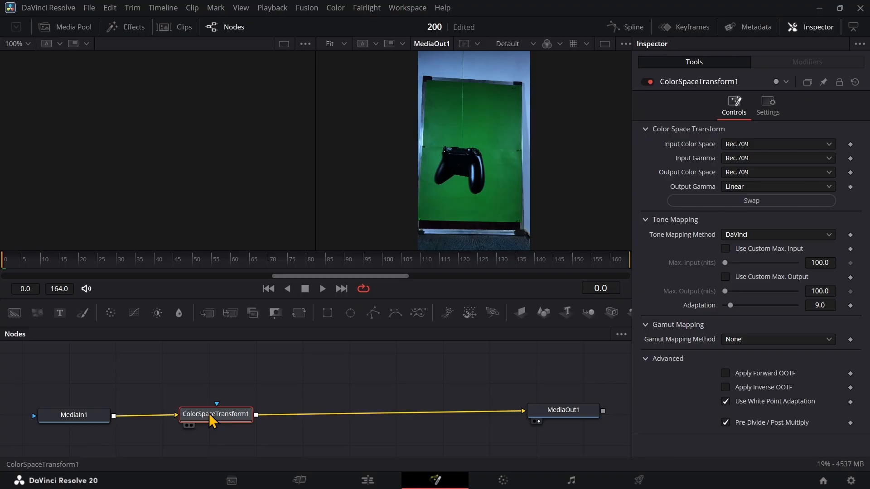
key("ctrl+v")
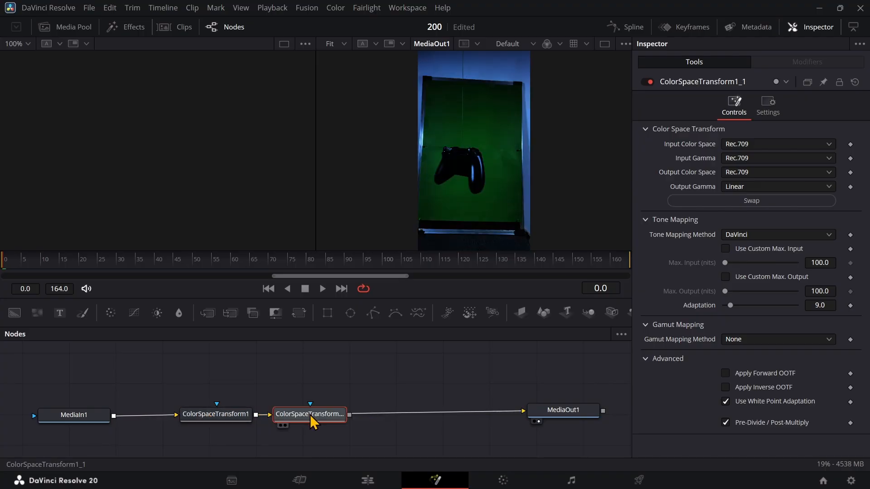
Reposition the duplicate transform just before MediaOut1 and connect ColorSpaceTransform1's output to its input
left_click_drag(310, 414, 524, 413)
left_click(397, 371)
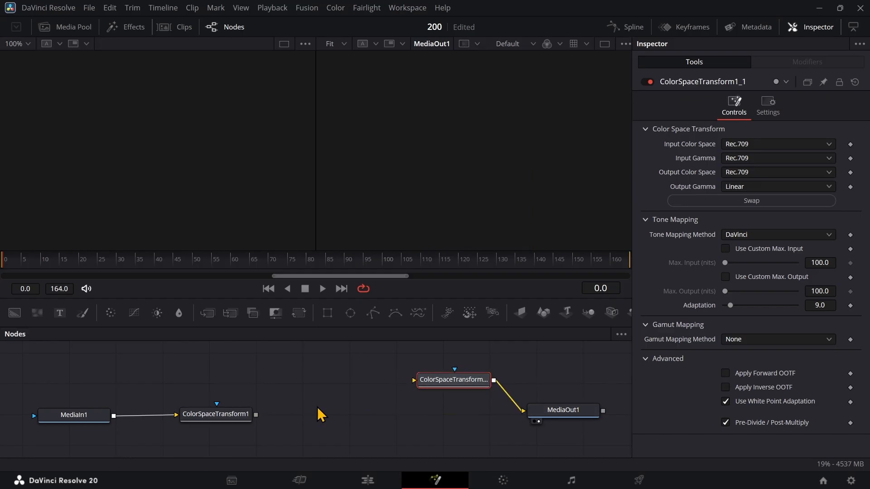
left_click_drag(256, 415, 435, 410)
Swap the duplicate transform's input and output settings, giving input gamma Linear and output gamma Rec.709
left_click(739, 203)
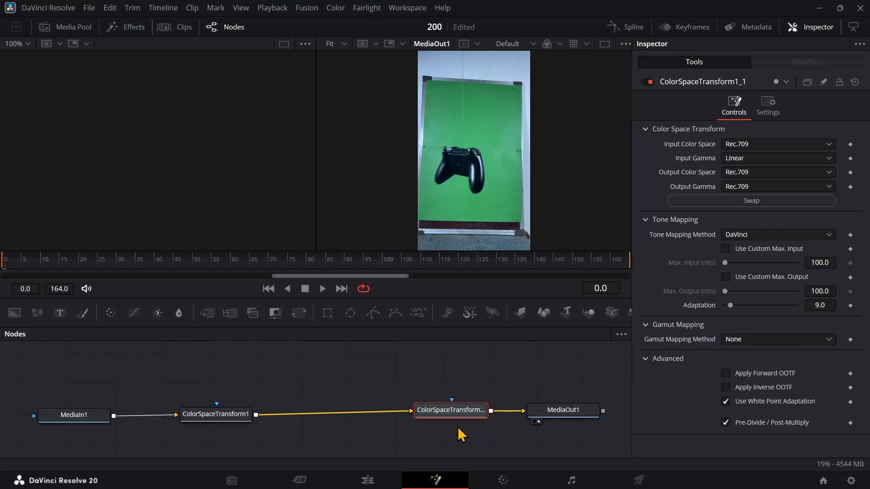
left_click_drag(211, 417, 198, 415)
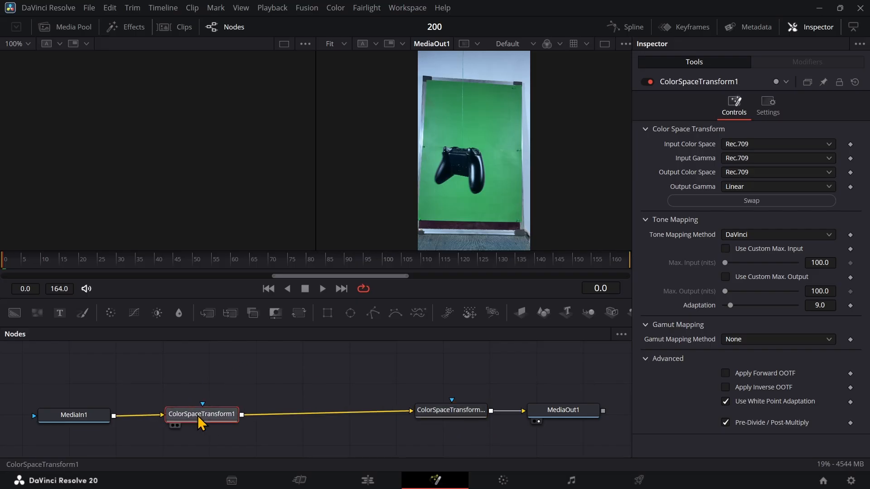
left_click(453, 412)
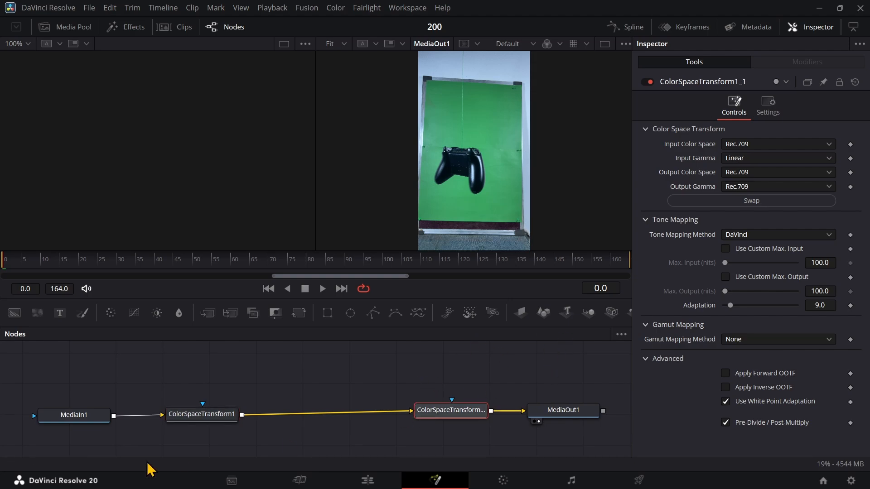
Rearrange the two Color Space Transform nodes, keeping one beside MediaIn1 and the other beside MediaOut1 with a wide gap between them
left_click_drag(187, 413, 163, 411)
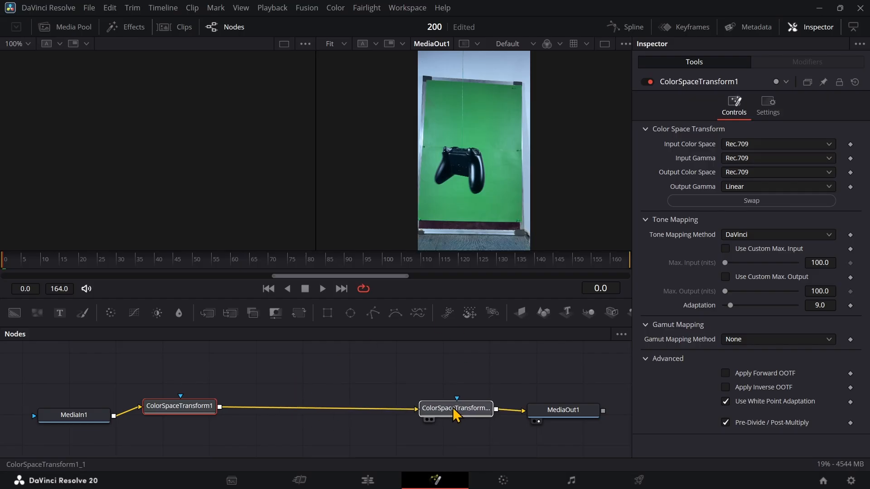
left_click_drag(453, 407, 455, 406)
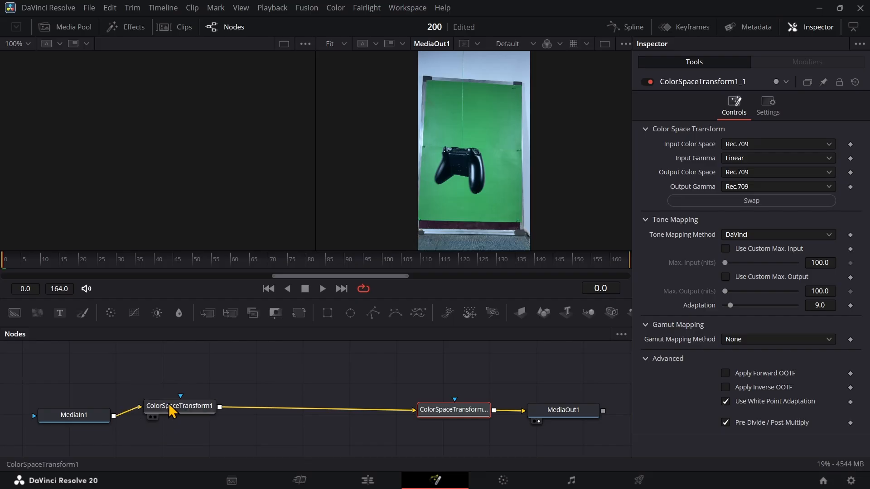
left_click_drag(170, 407, 170, 410)
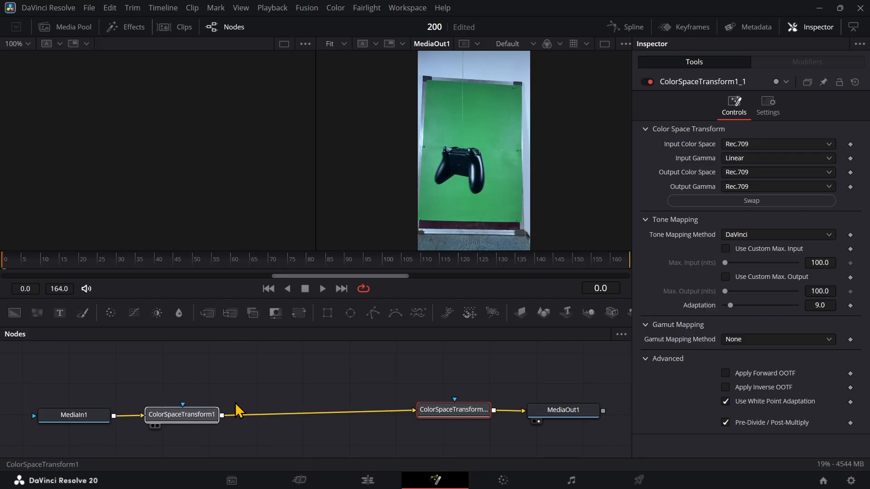
Add an unconnected Delta Keyer node above the gap between the two Color Space Transforms
left_click(290, 386)
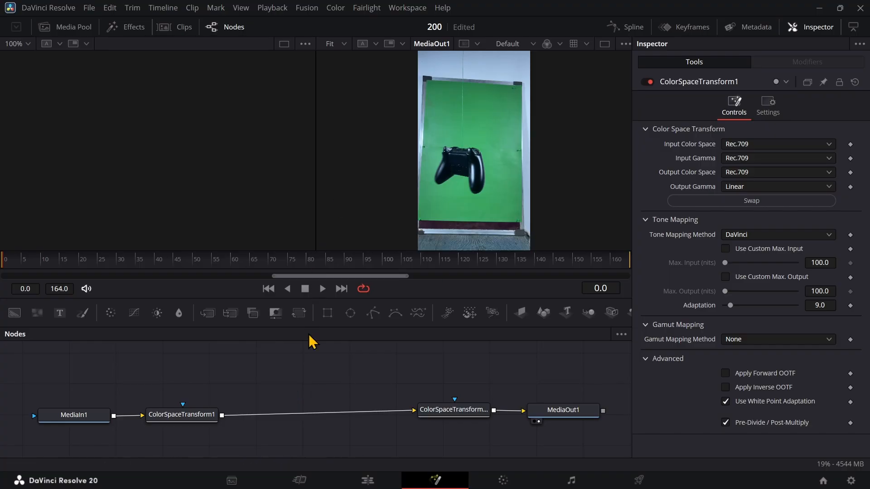
key("shift+space")
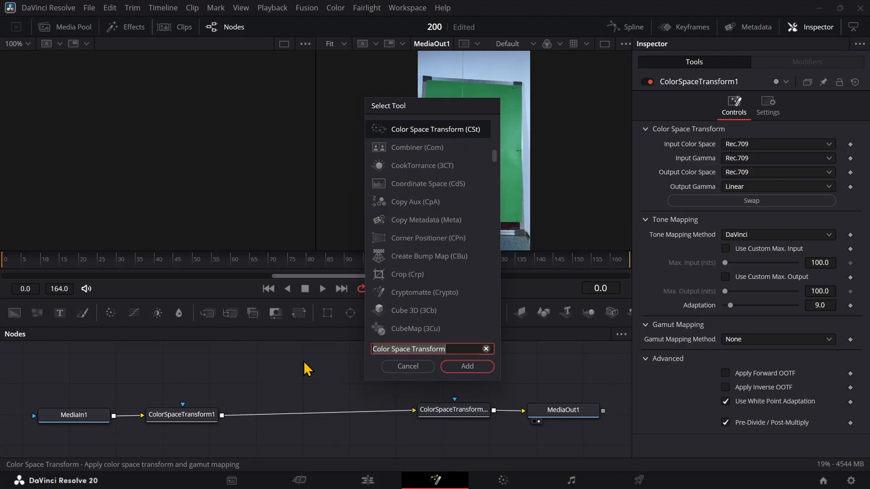
type("delta")
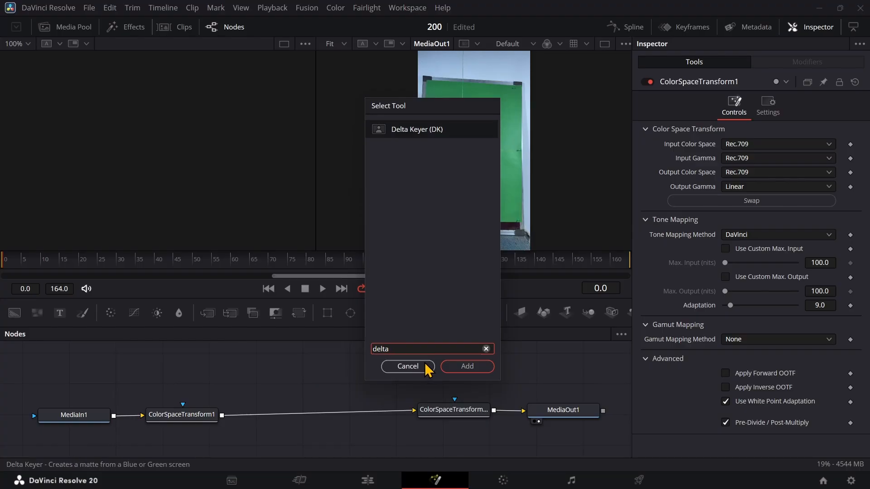
left_click(449, 367)
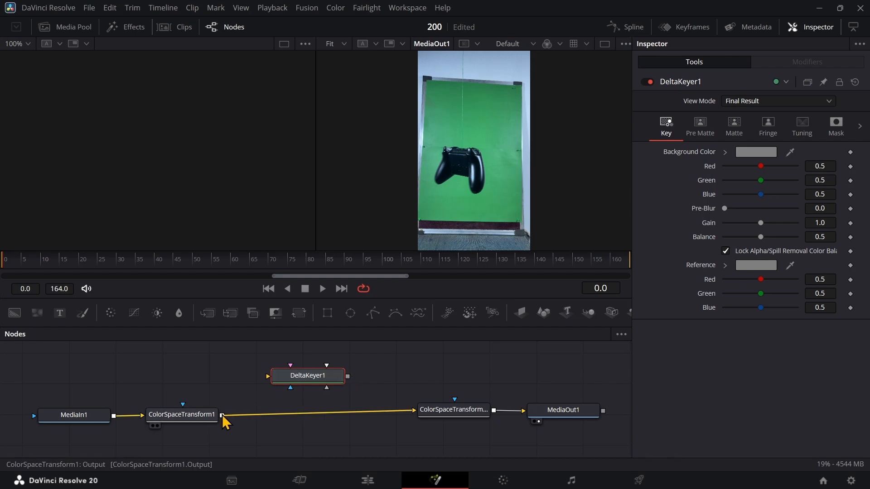
Connect DeltaKeyer1 between the two Color Space Transform nodes and place it in line with them
left_click_drag(221, 415, 268, 376)
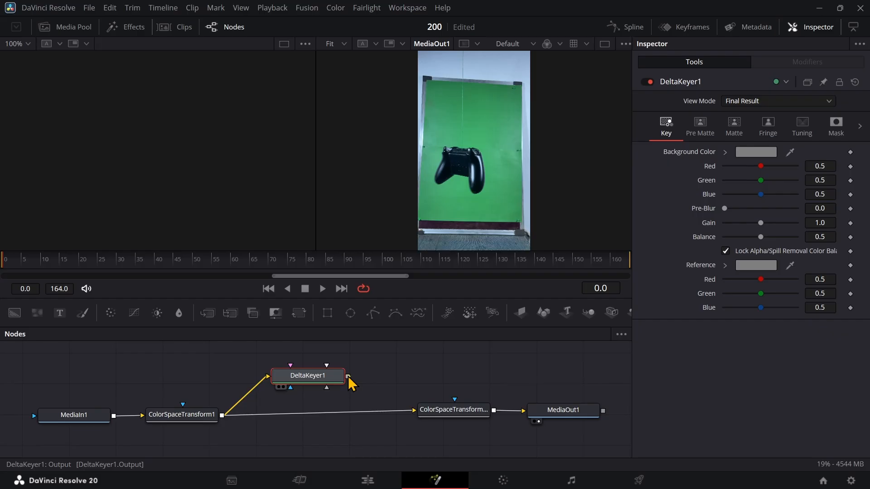
left_click_drag(349, 377, 415, 411)
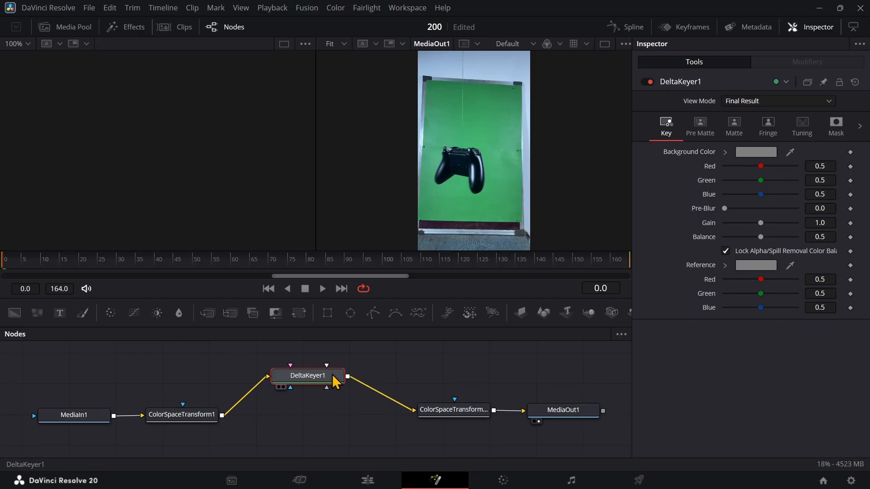
left_click_drag(335, 382, 334, 414)
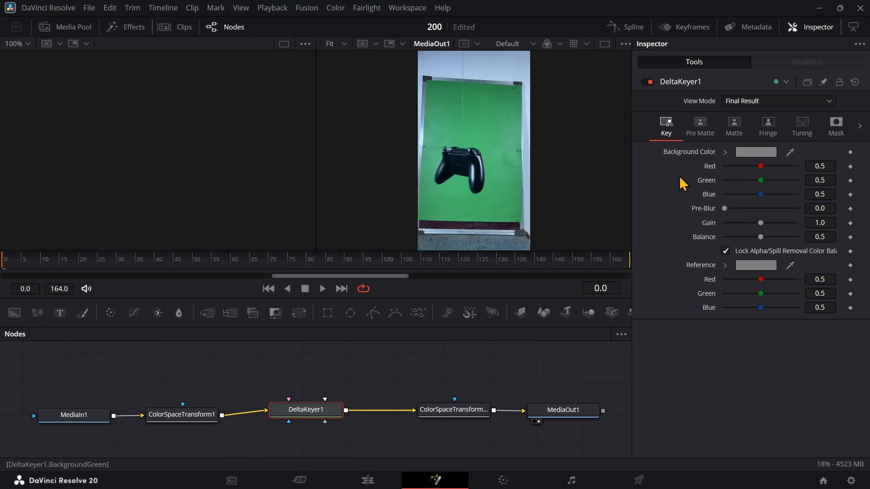
Key out the green backdrop by sampling it as DeltaKeyer1's background color, refining the sample against the alpha channel view
left_click(725, 153)
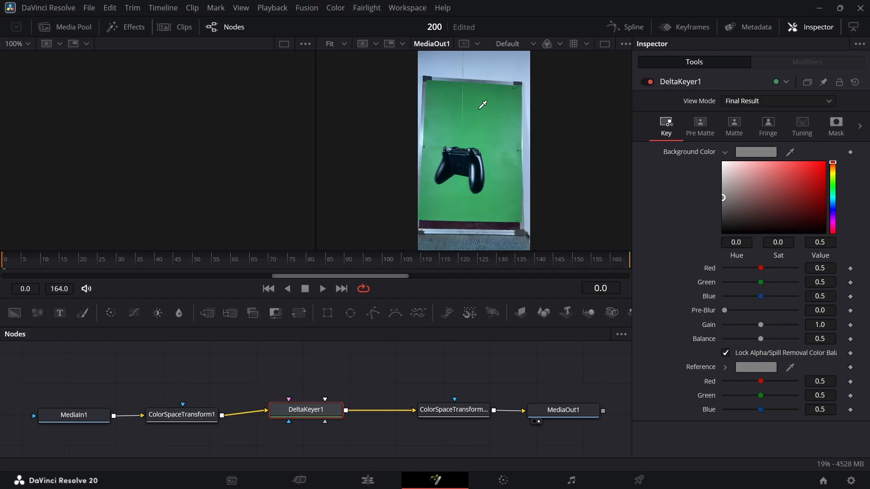
mouse_move(482, 105)
left_mouse_down()
mouse_move(485, 91)
mouse_move(501, 91)
mouse_move(494, 111)
left_mouse_up()
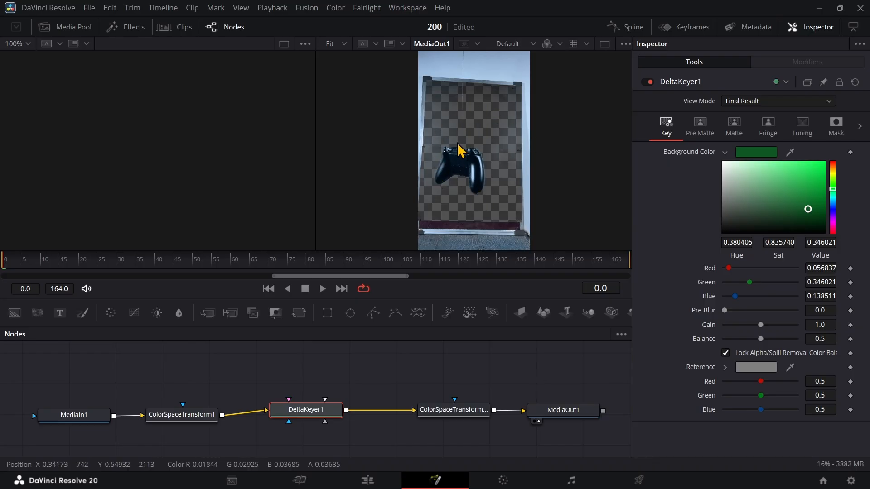
left_click(560, 44)
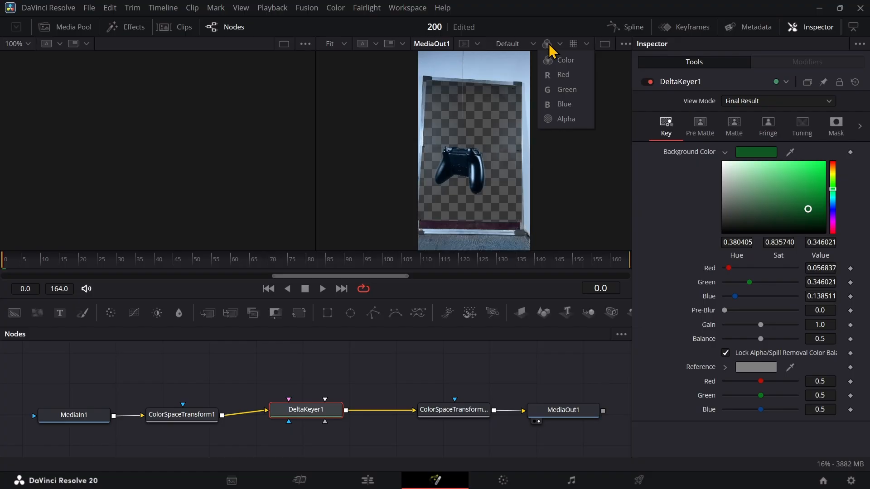
left_click(556, 120)
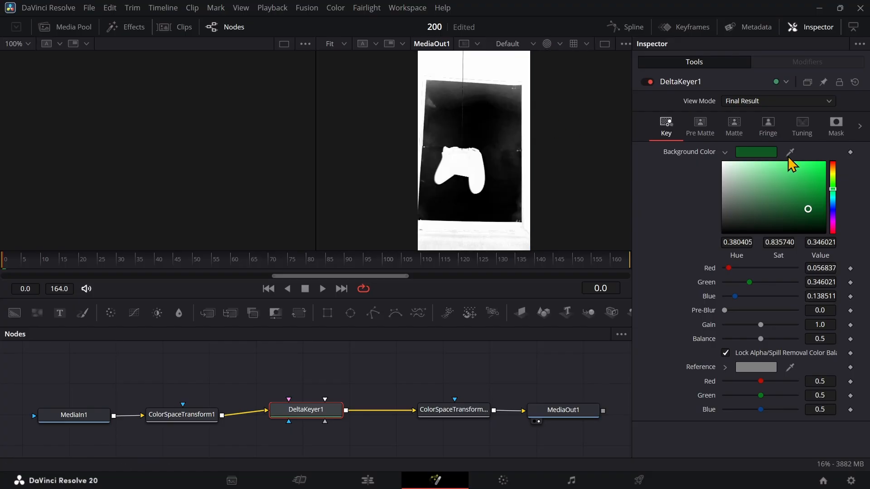
left_click_drag(467, 98, 435, 88)
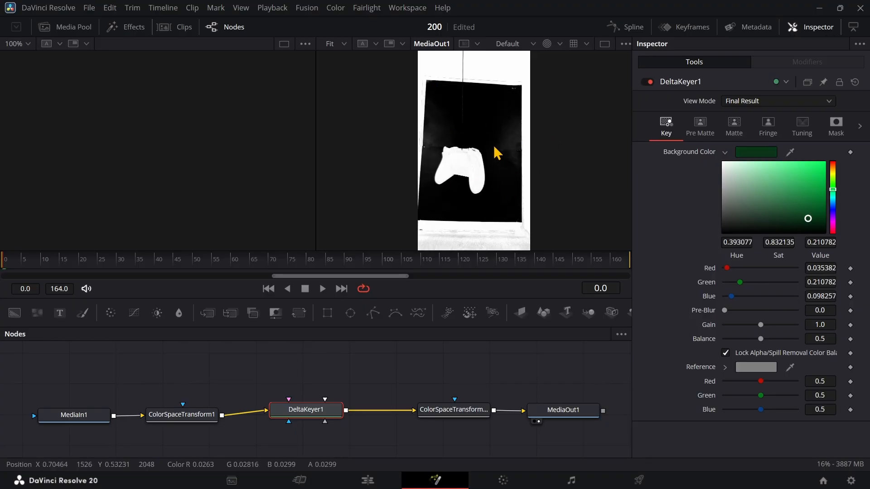
left_click(561, 44)
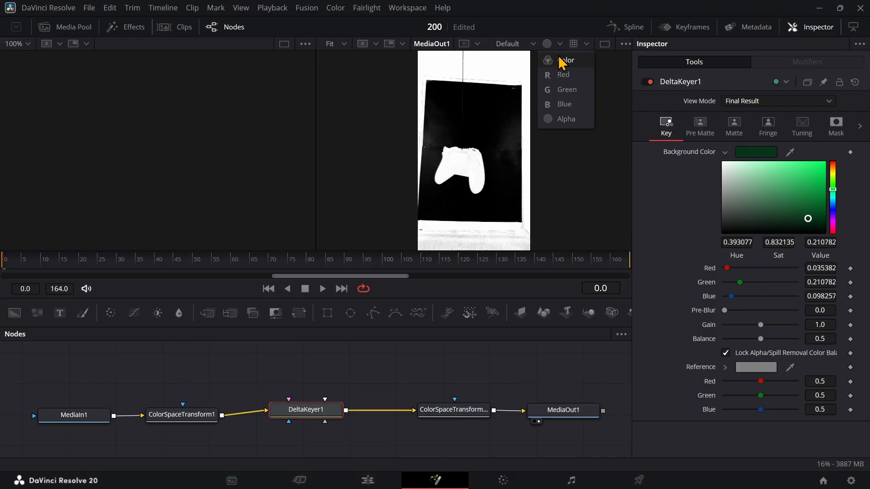
left_click(560, 64)
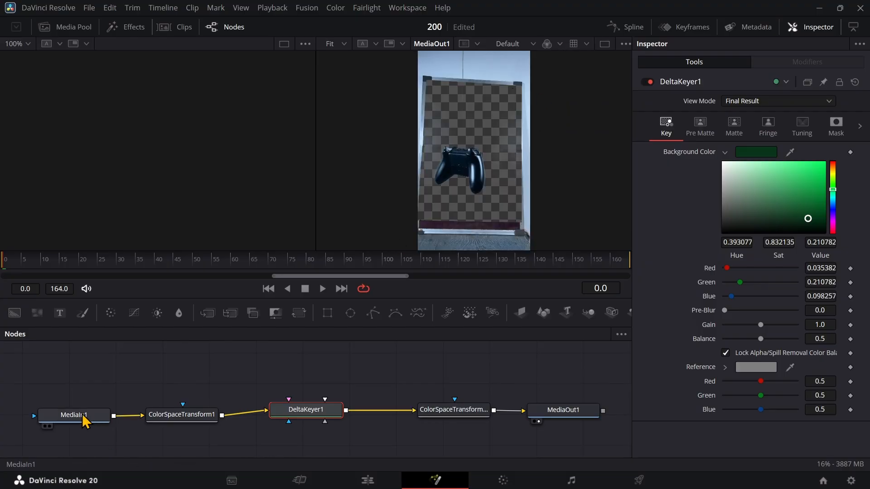
Insert a Transform node after MediaIn1 and reframe the controller with size 1.57 and center X about 0.616
left_click_drag(85, 415, 49, 388)
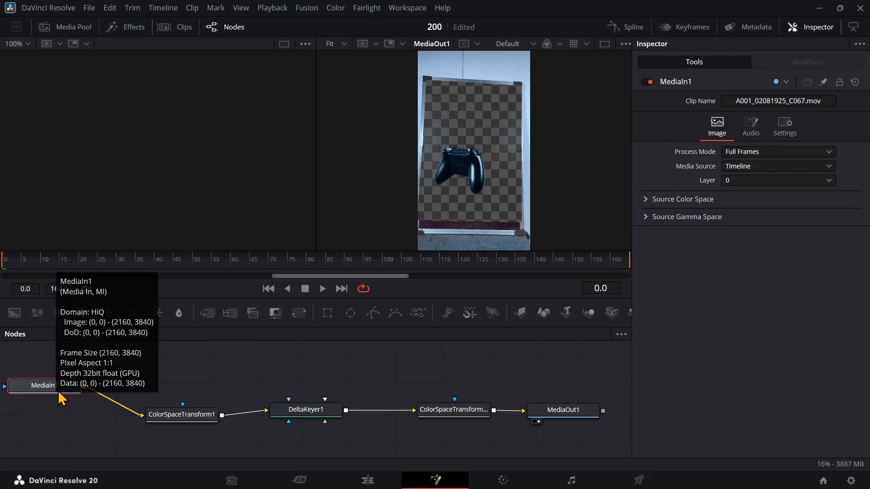
left_click(303, 322)
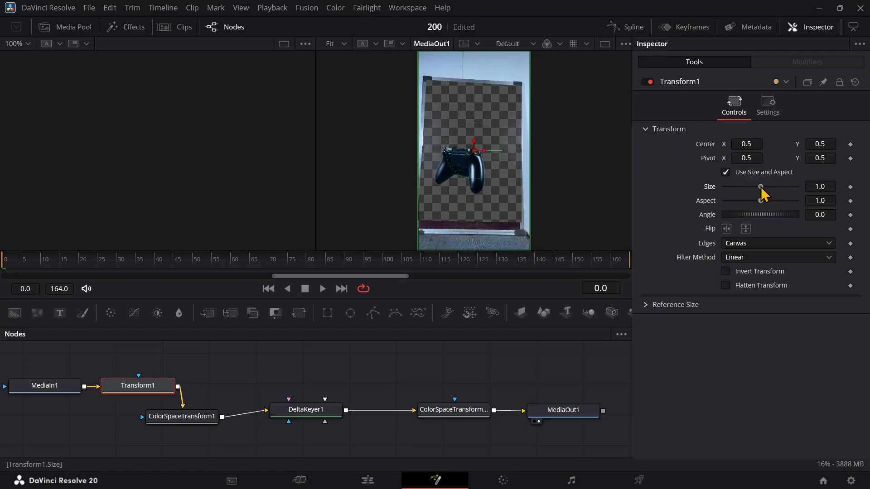
left_click_drag(762, 188, 767, 189)
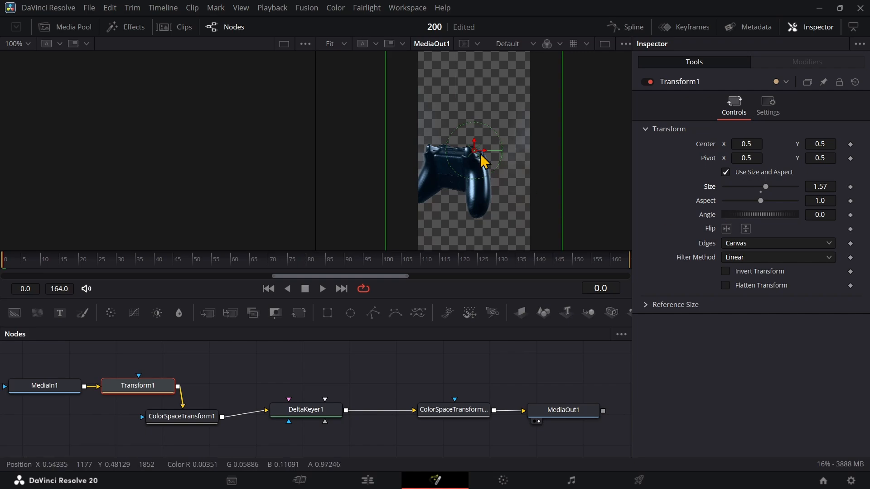
left_click_drag(481, 154, 504, 159)
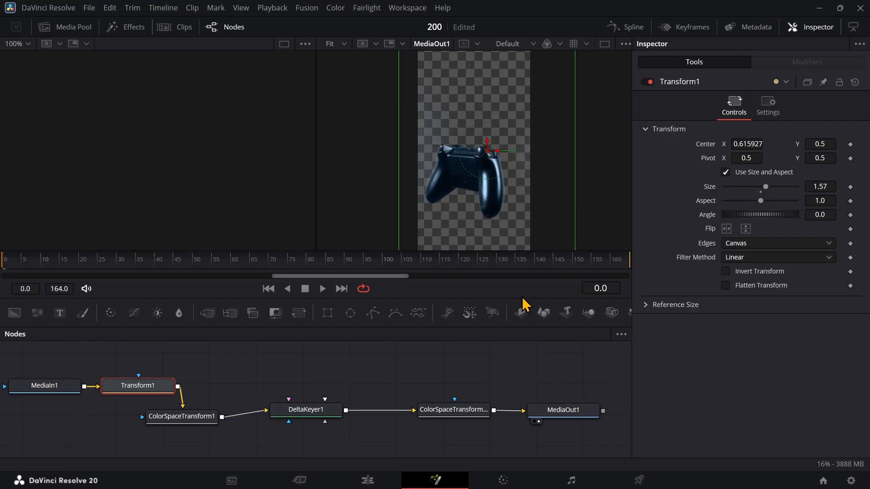
Enlarge the viewer area and scrub to frame 26 to examine the keyed controller
left_click_drag(525, 327, 526, 386)
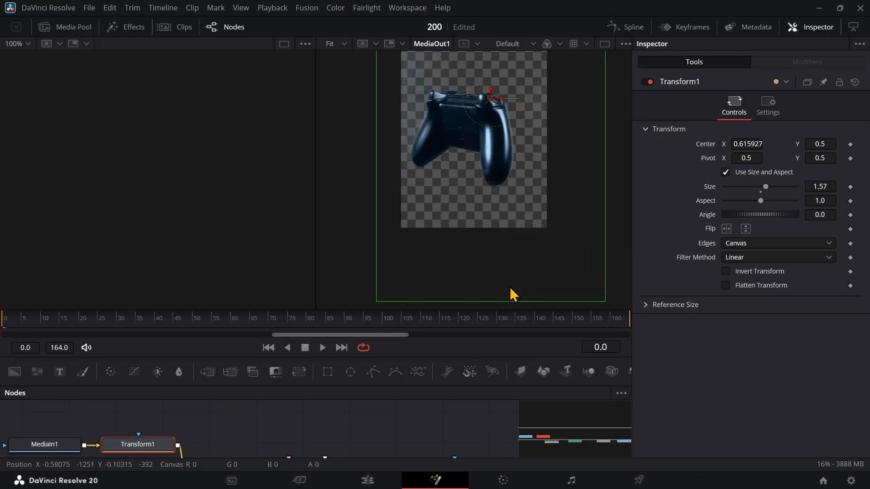
scroll(510, 288, "up", 6)
scroll(511, 288, "down", 4)
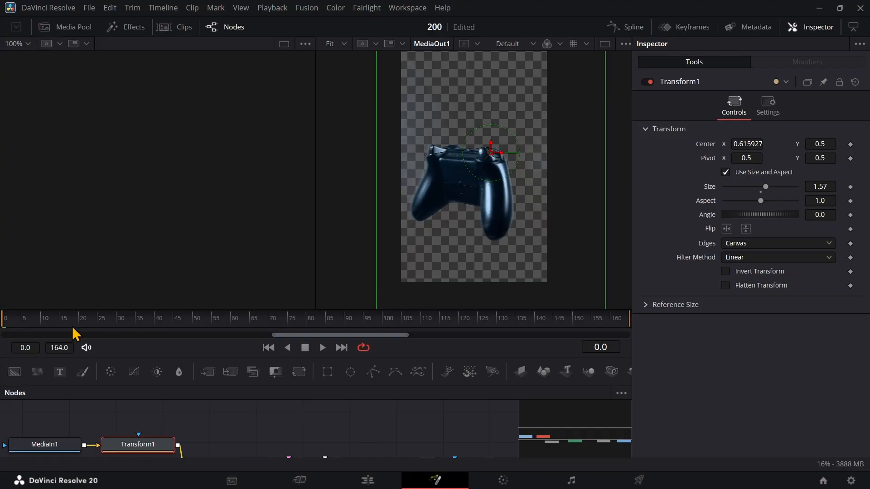
left_click_drag(75, 334, 106, 335)
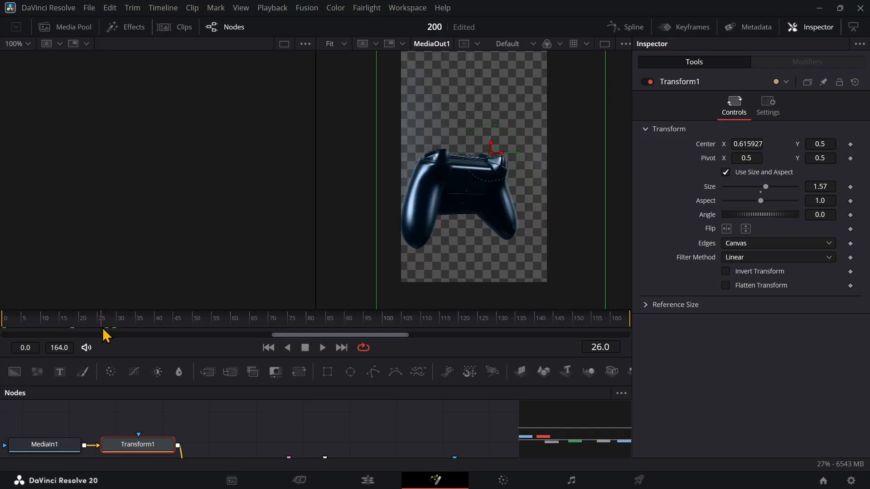
Set DeltaKeyer1's spill method to Medium in its fringe settings
left_click_drag(237, 437, 226, 396)
left_click(297, 431)
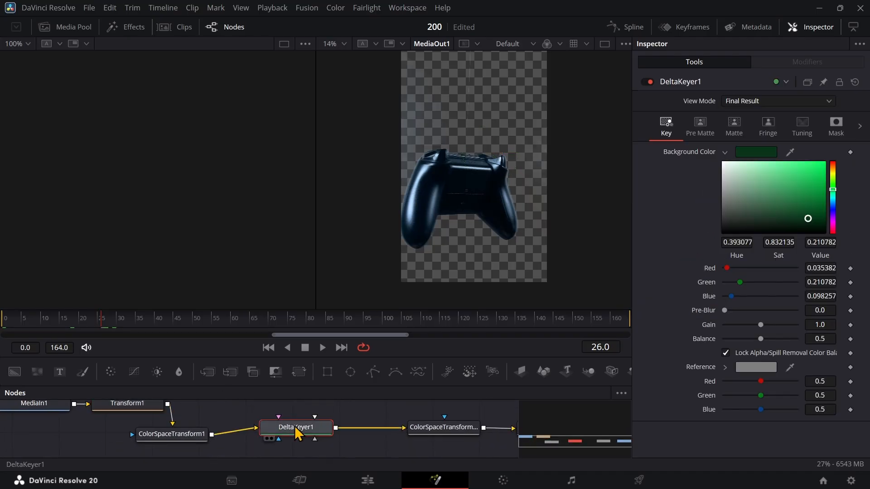
left_click(767, 132)
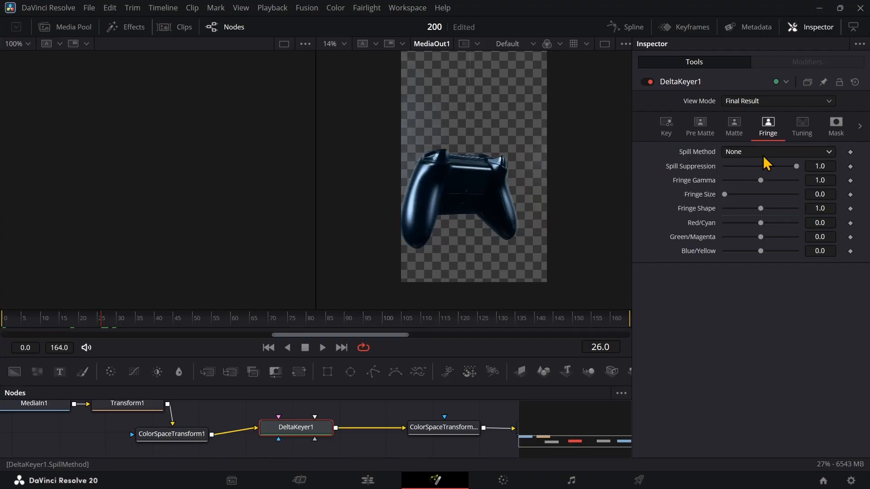
left_click(761, 153)
left_click(737, 192)
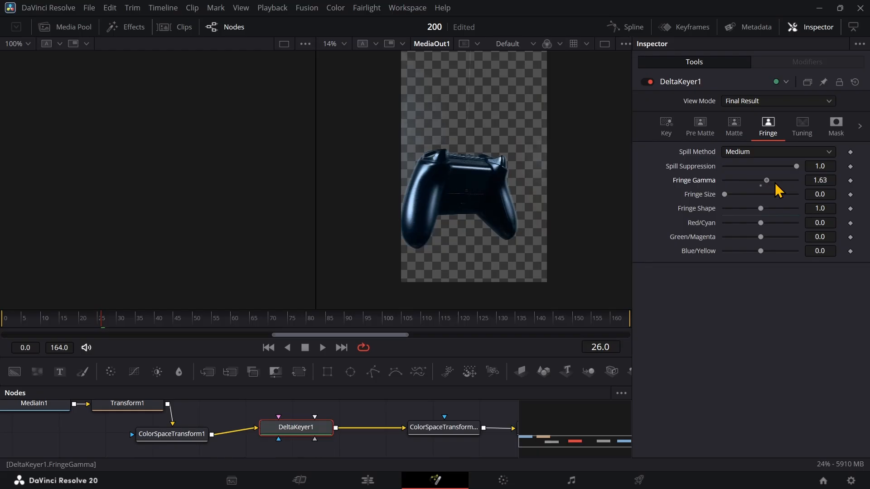
Lower DeltaKeyer1's fringe gamma to 0.16 and check the controller's edges through frame 50
left_click_drag(776, 185, 753, 187)
left_click_drag(767, 187, 735, 191)
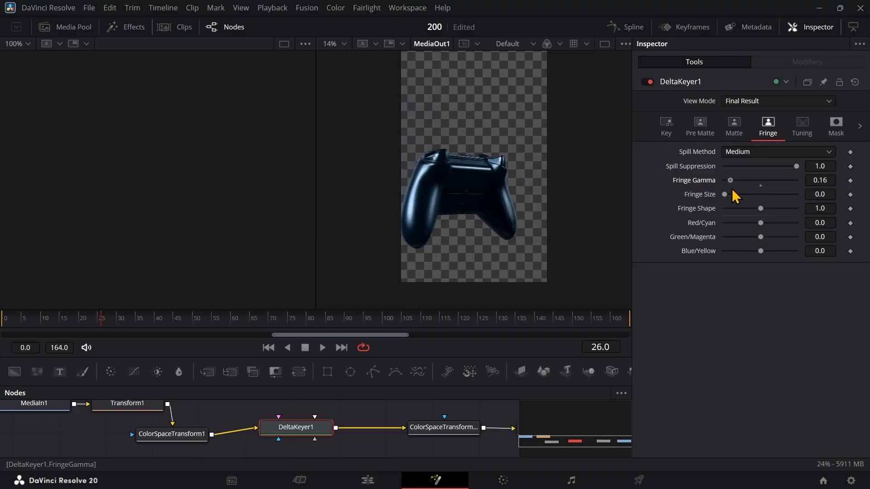
left_click_drag(97, 323, 195, 323)
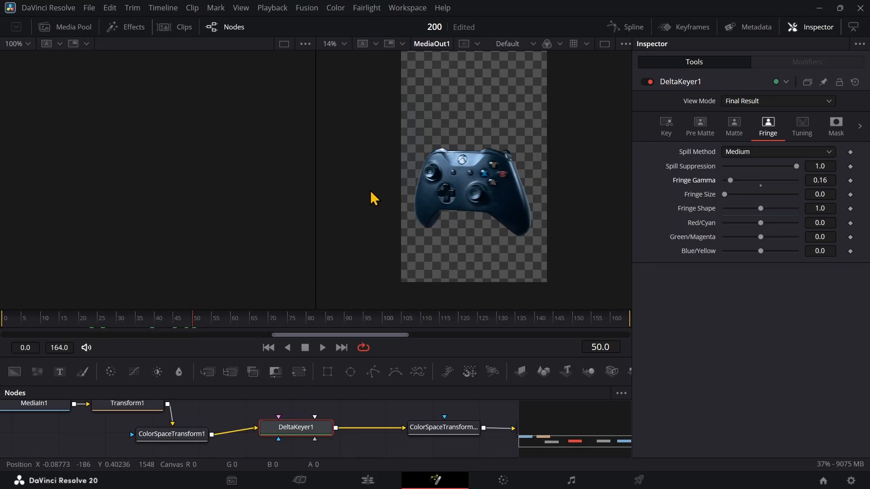
Raise DeltaKeyer1's low matte threshold to 0.2 and check the key across the frames around 42
left_click(734, 129)
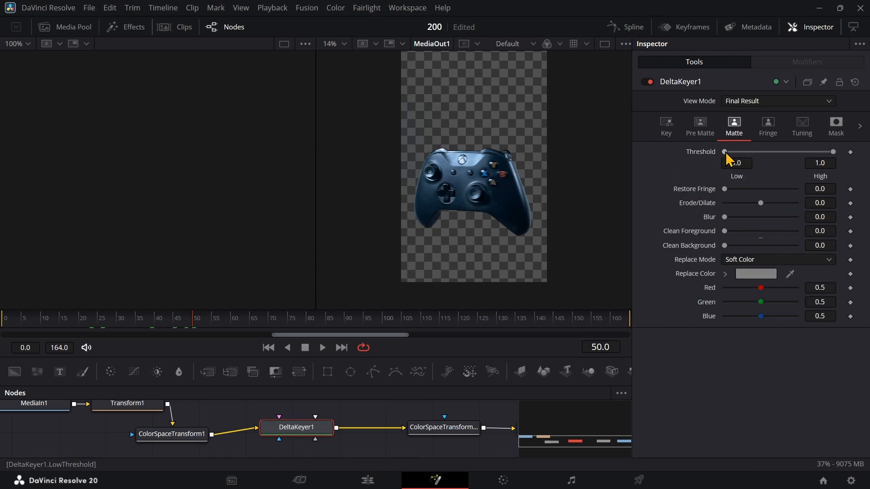
mouse_move(726, 154)
left_mouse_down()
mouse_move(788, 166)
mouse_move(722, 168)
left_mouse_up()
scroll(517, 209, "up", 3)
scroll(515, 209, "down", 3)
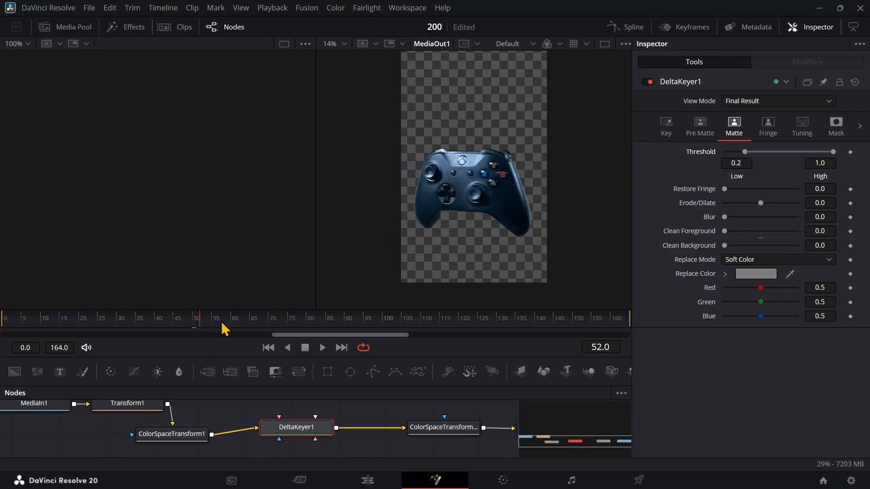
left_click_drag(254, 325, 164, 328)
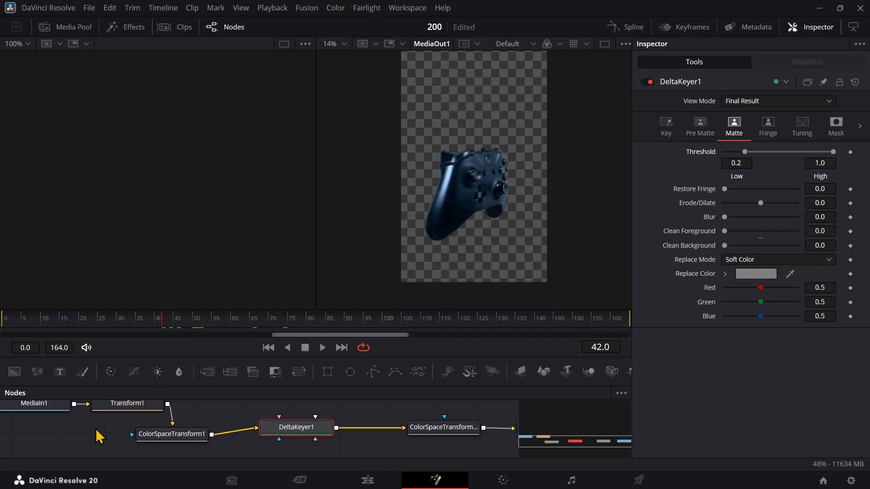
Shift the clip horizontally in Transform1 to center X about 0.748, exposing the backdrop's edge beside the controller
left_click(133, 406)
scroll(136, 409, "up", 2)
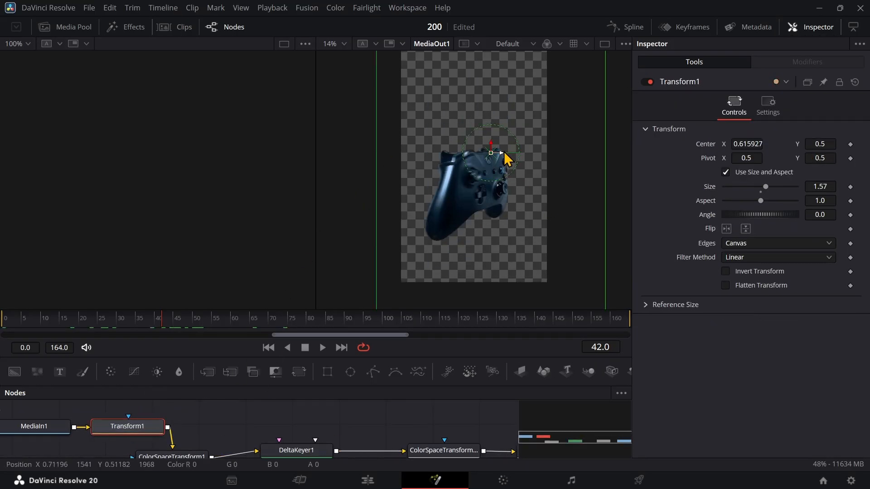
left_click_drag(504, 153, 520, 161)
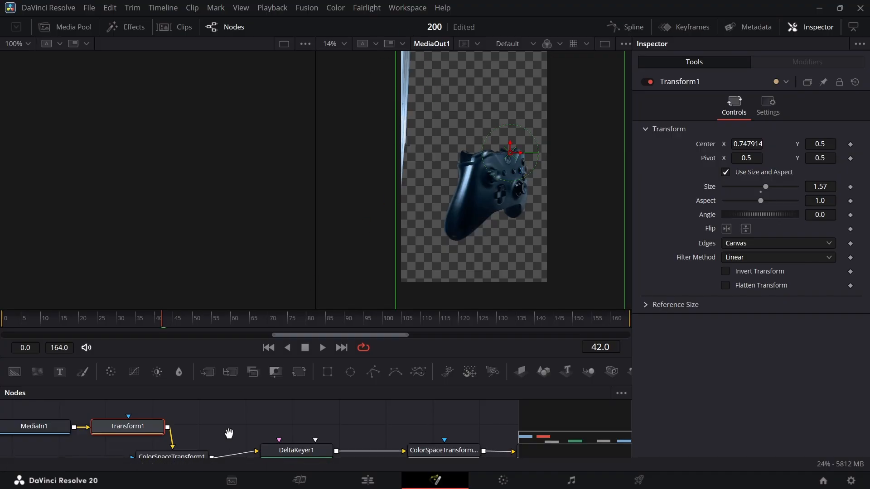
left_click_drag(228, 434, 215, 410)
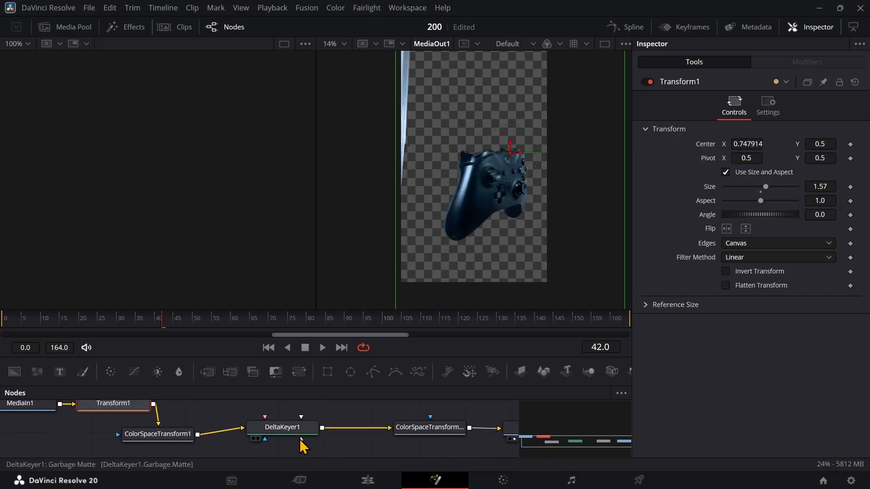
Add a Rectangle mask and connect it to DeltaKeyer1's garbage matte input
left_click(359, 410)
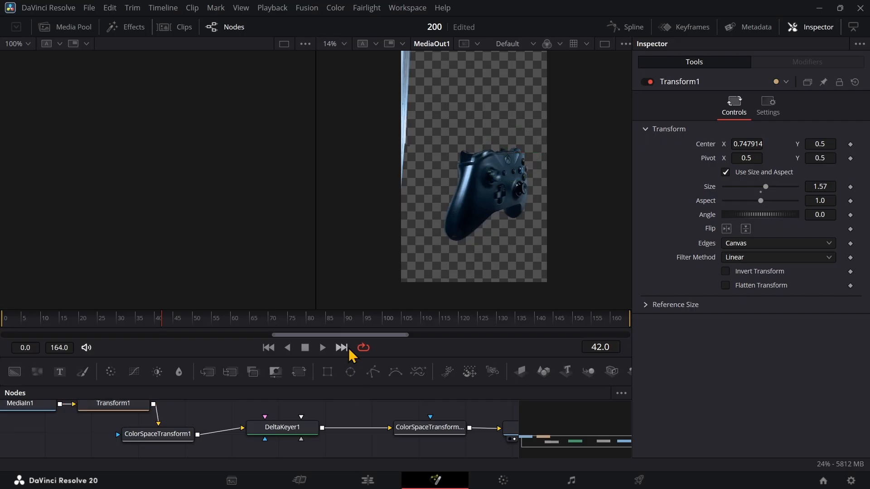
left_click_drag(349, 358, 348, 288)
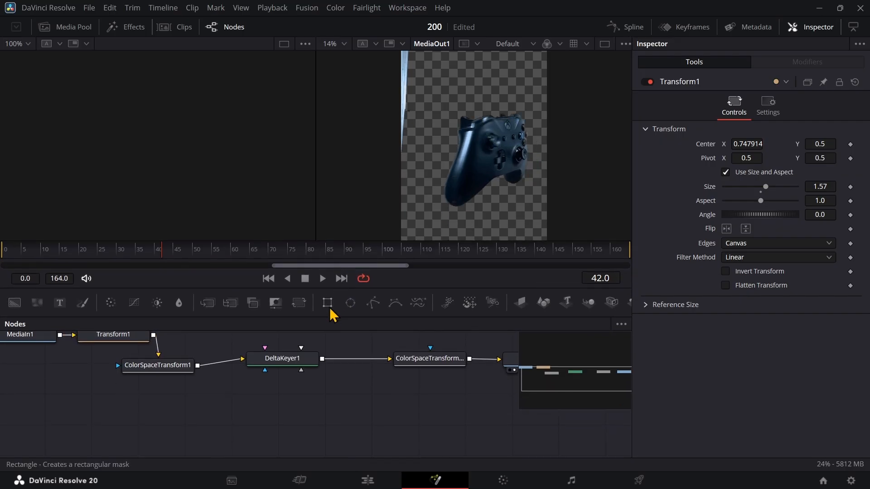
left_click(328, 304)
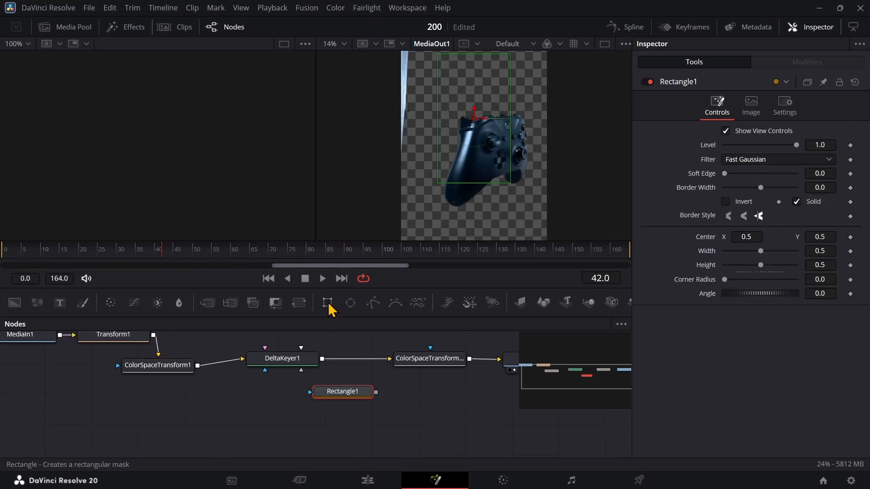
left_click_drag(334, 398, 301, 376)
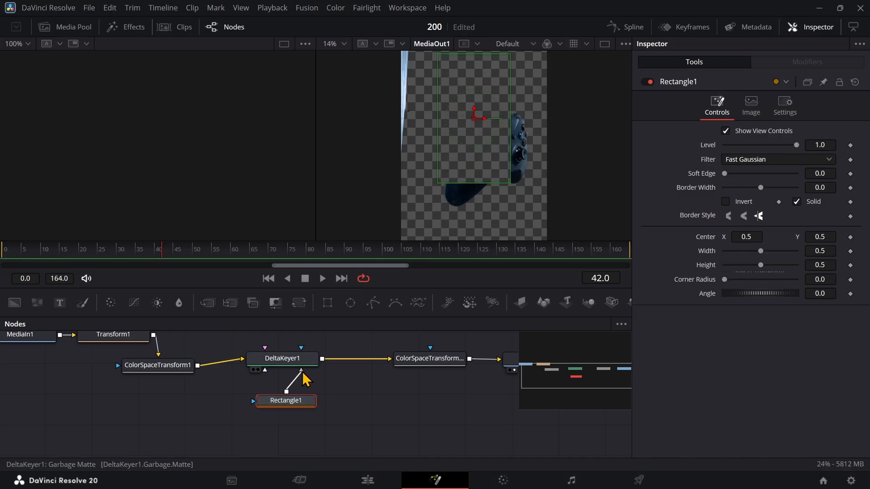
Place Rectangle1 over the leftover backdrop edge at center about X 0.005, Y 0.84, set its height to 1.0, and check through frame 51
left_click_drag(345, 146, 350, 215)
left_click_drag(479, 186, 409, 107)
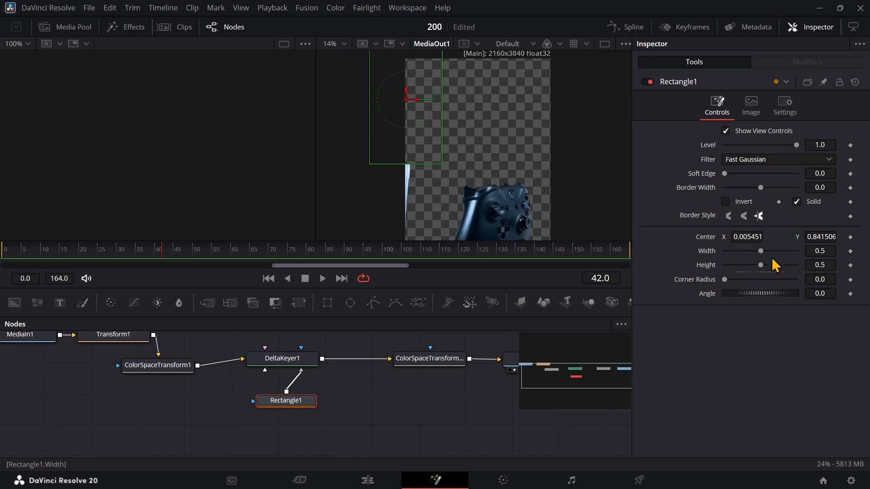
left_click_drag(762, 267, 800, 280)
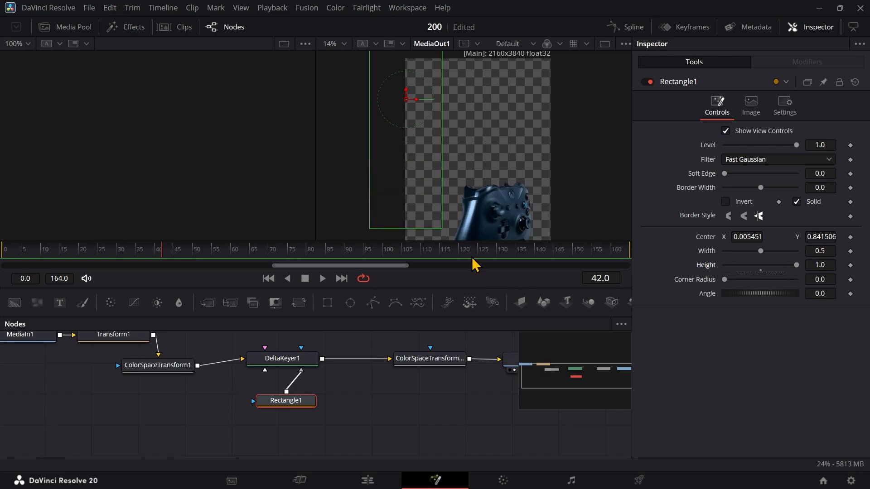
scroll(481, 207, "down", 4)
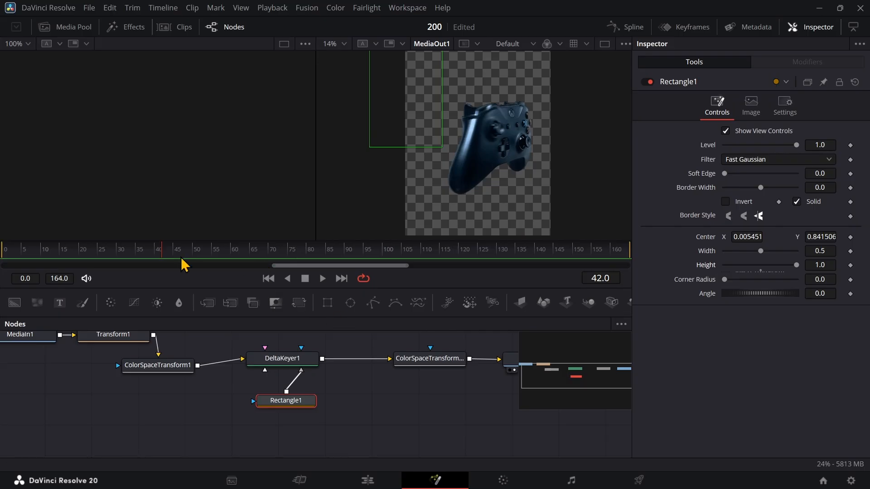
left_click_drag(157, 253, 198, 247)
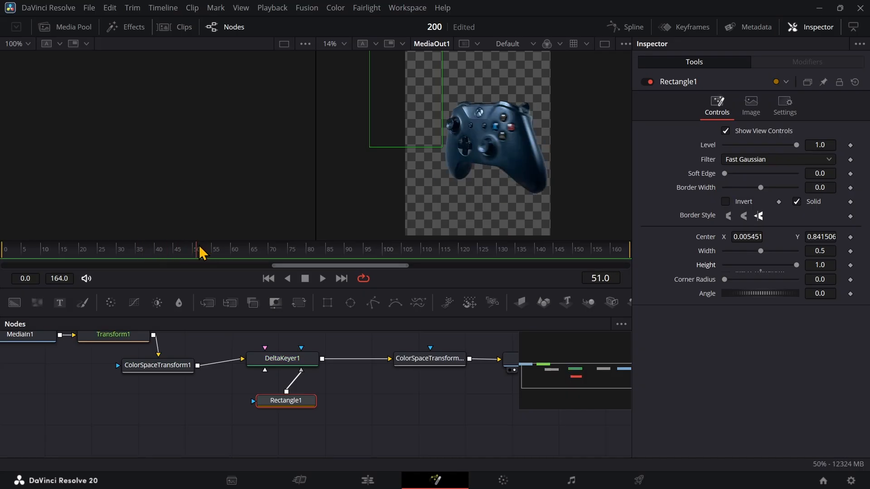
Shift Rectangle1 horizontally away from the controller to center X about -0.18
scroll(408, 201, "up", 4)
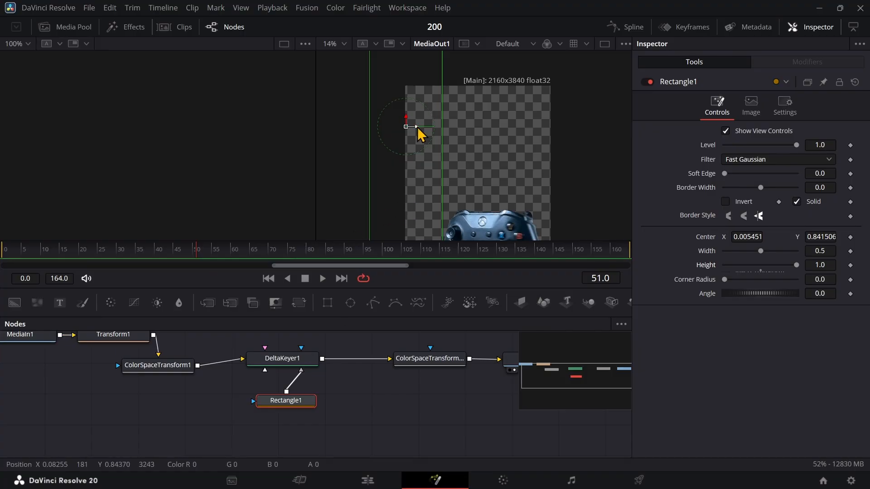
left_click_drag(417, 128, 401, 130)
mouse_move(393, 130)
left_mouse_down()
mouse_move(377, 130)
mouse_move(391, 128)
left_mouse_up()
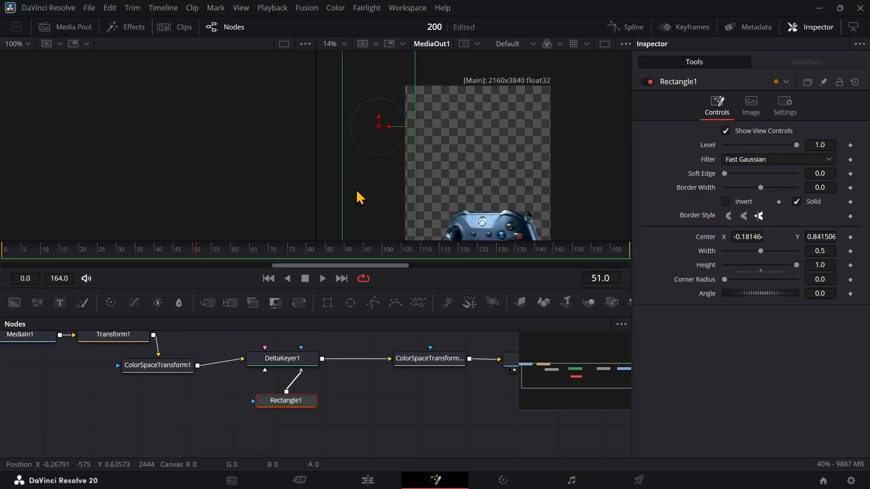
left_click_drag(512, 171, 521, 109)
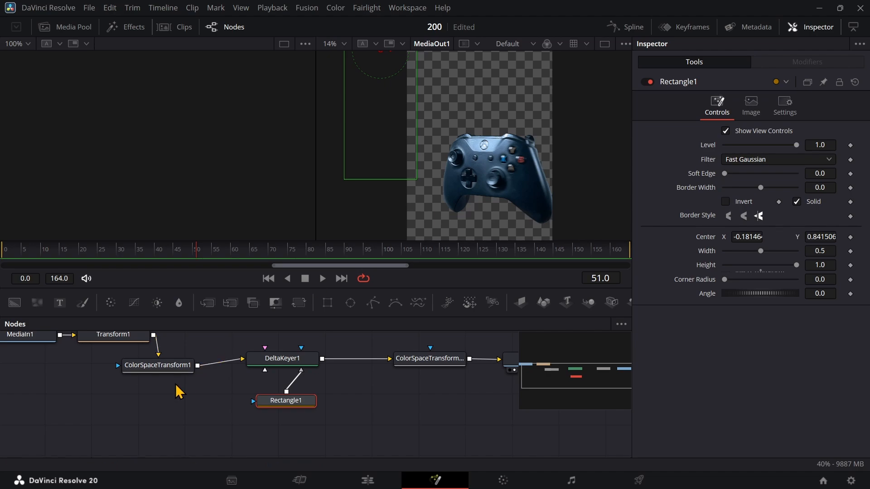
Move the clip back toward the frame's middle in Transform1, to center X about 0.65
left_click(115, 338)
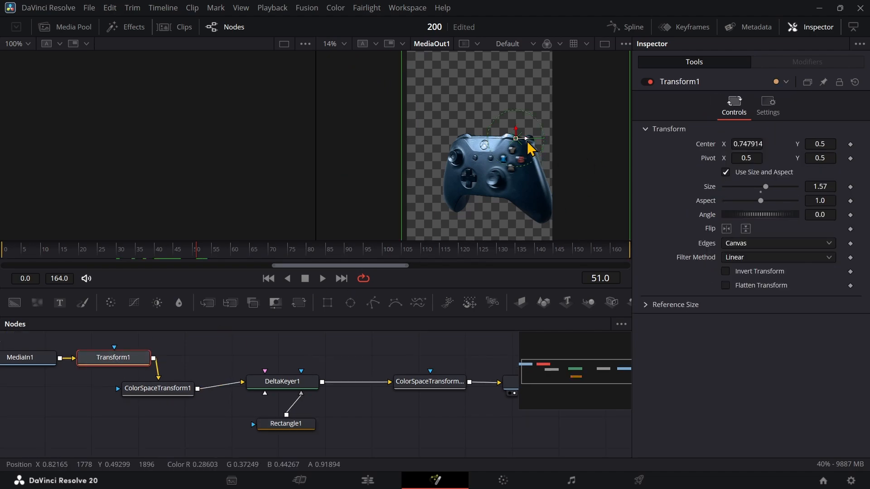
left_click_drag(526, 138, 512, 138)
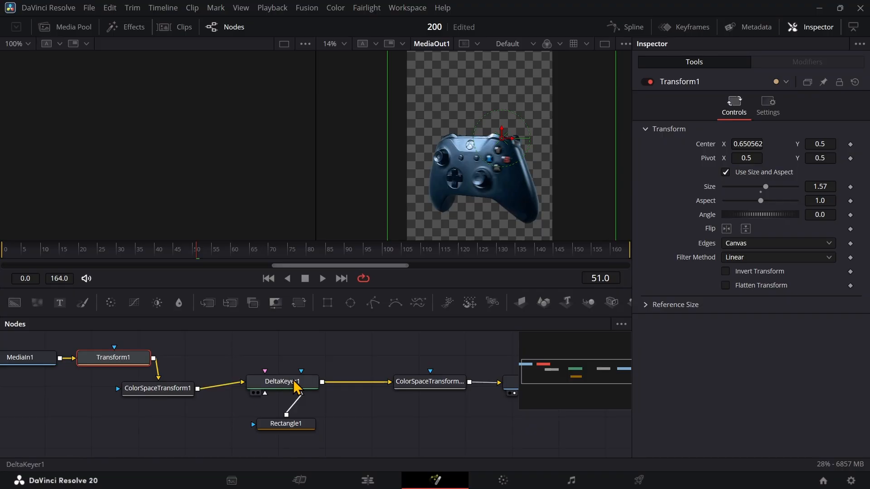
left_click_drag(355, 365, 323, 364)
scroll(316, 365, "up", 1)
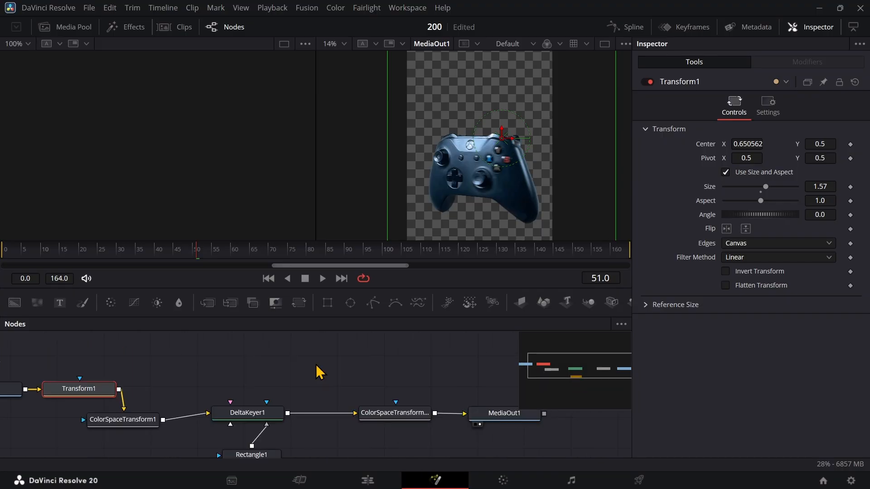